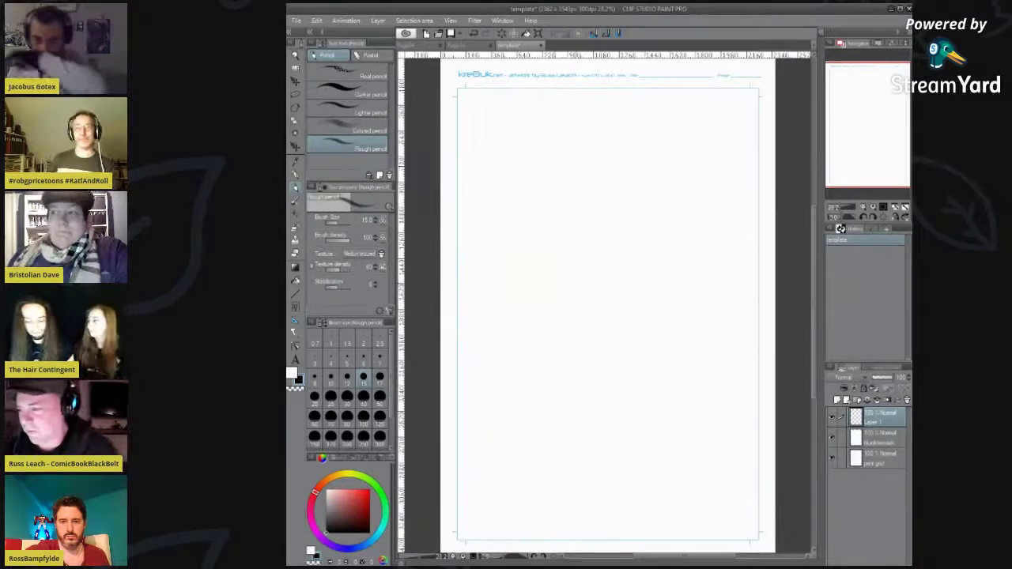
Step: Set the Rough pencil's brush size to 17 and test it with short hatch strokes near the page's upper-left corner
drag(488, 109, 476, 123)
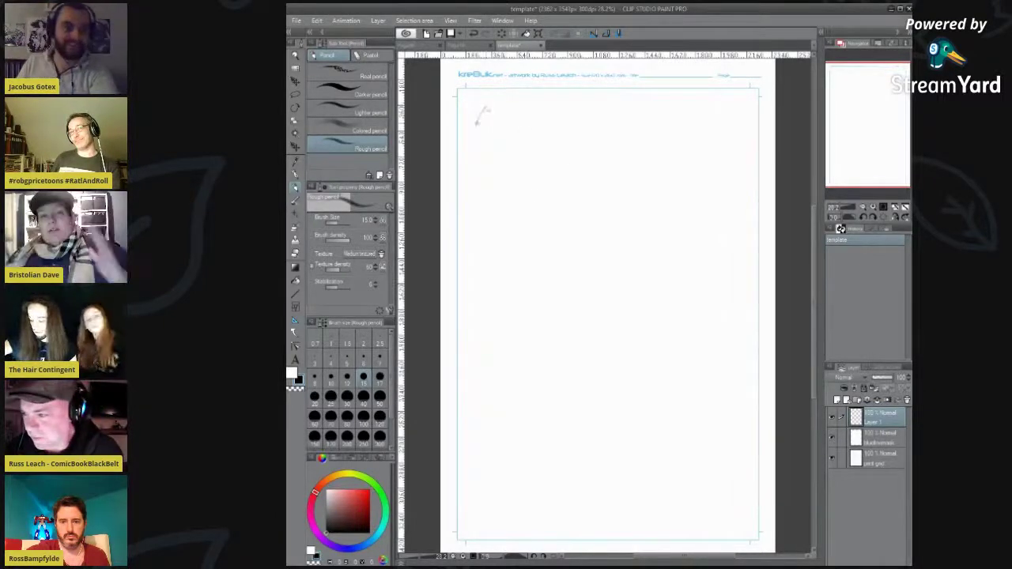
click(379, 378)
drag(489, 107, 479, 126)
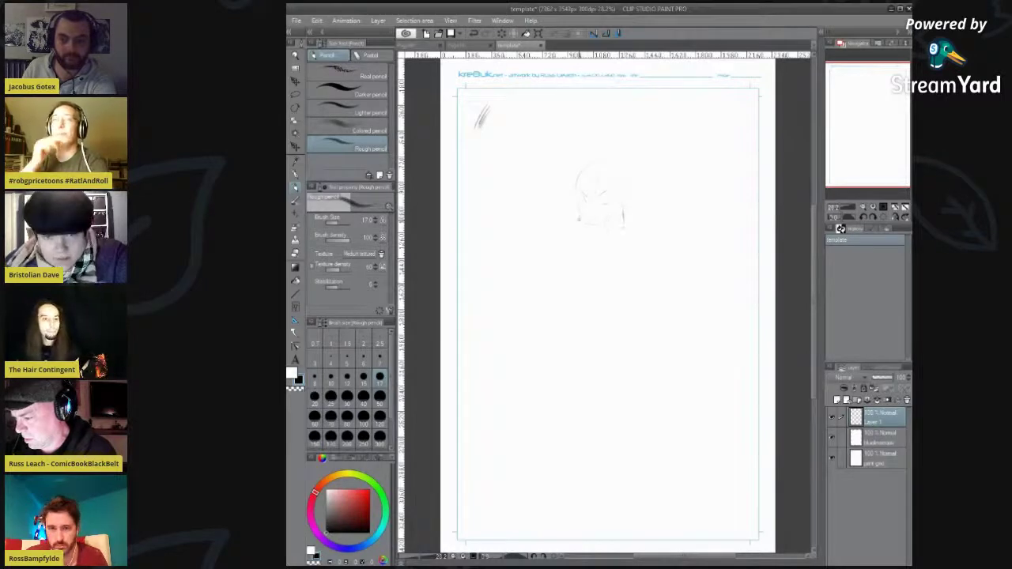
mouse_move(579, 209)
mouse_down()
mouse_move(582, 231)
mouse_move(658, 255)
mouse_up()
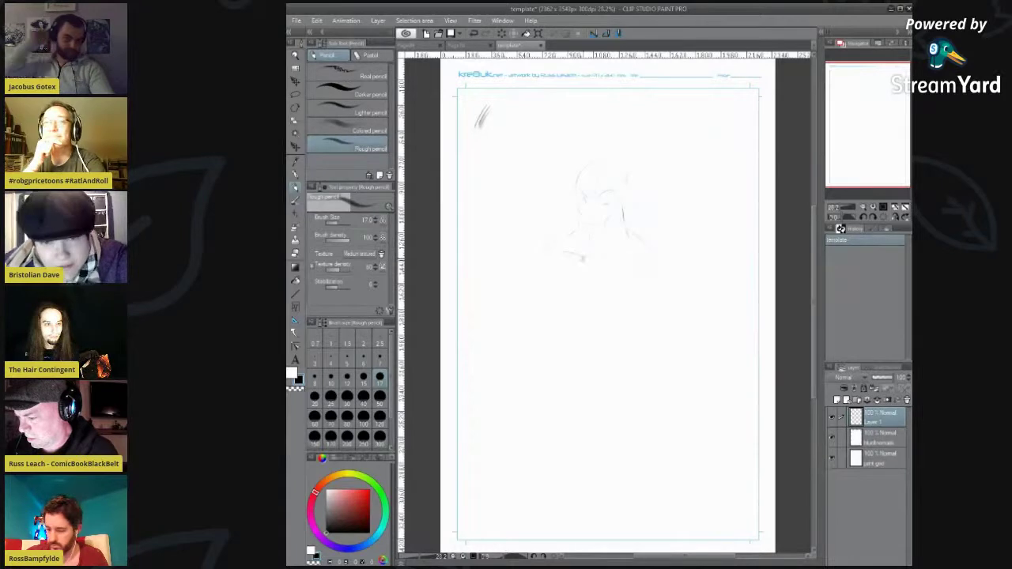
drag(583, 258, 546, 248)
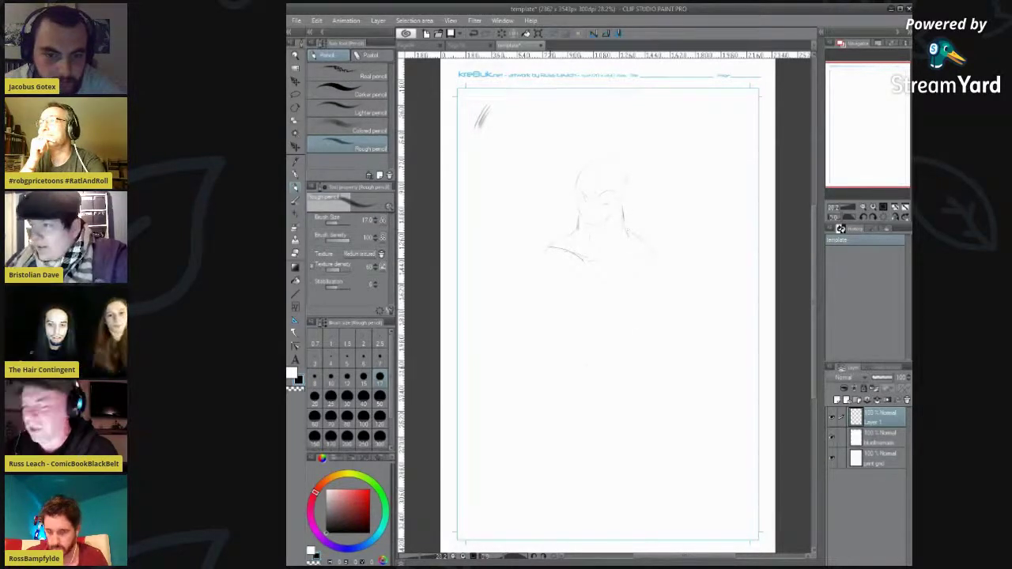
key(m)
mouse_move(644, 107)
mouse_down()
mouse_move(613, 108)
mouse_move(652, 320)
mouse_move(647, 129)
mouse_up()
key(Delete)
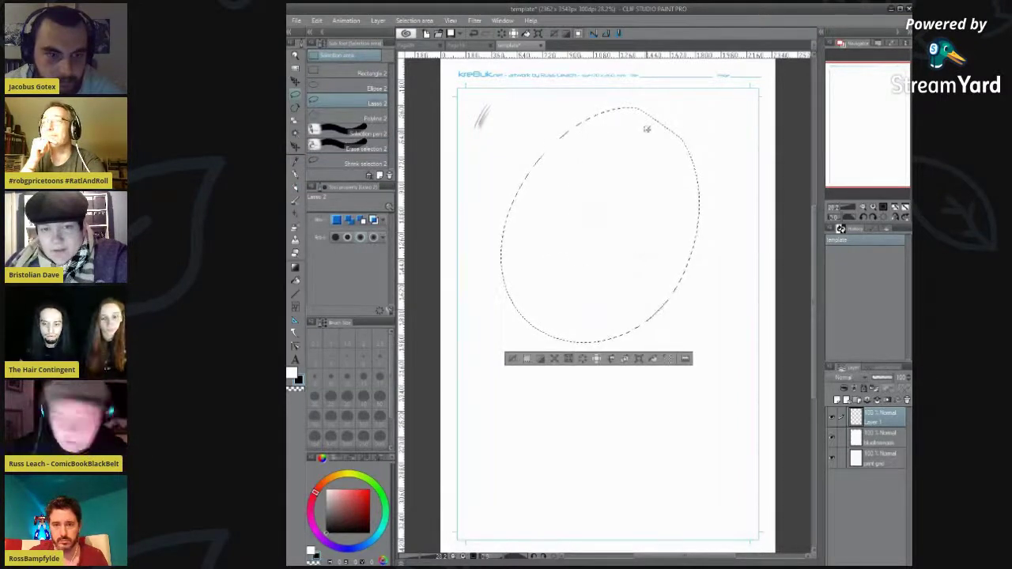
key(ctrl+d)
Step: Sketch a large round cranium with the Rough pencil and place two oval eye sockets and a faint jaw guide
scroll(690, 345, up, 2)
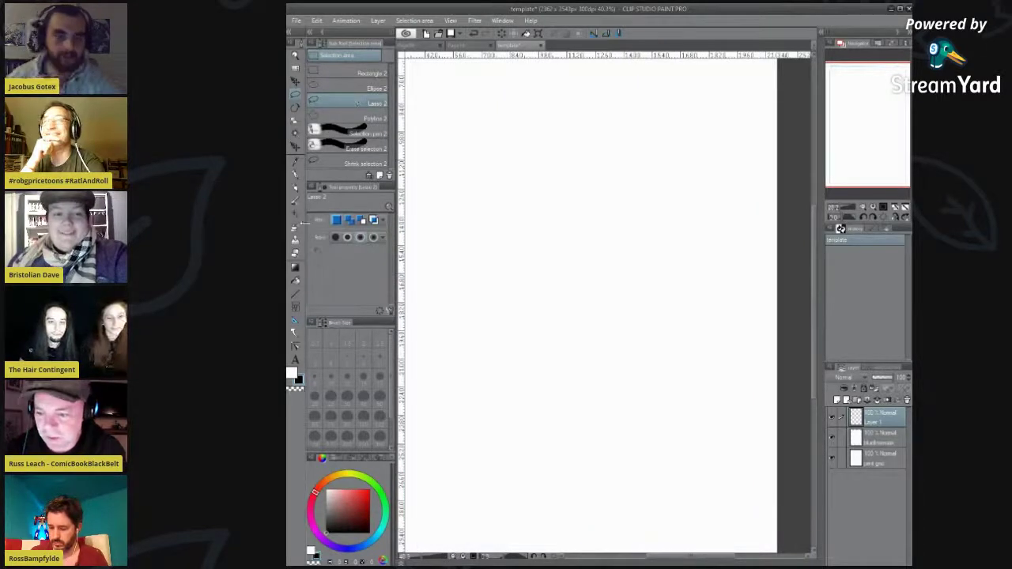
click(297, 188)
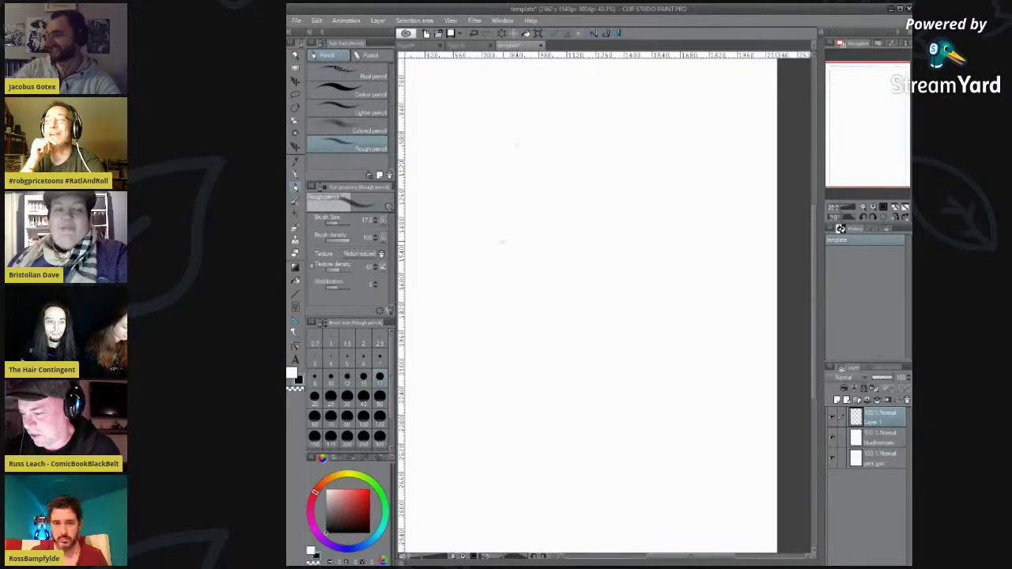
drag(707, 200, 561, 125)
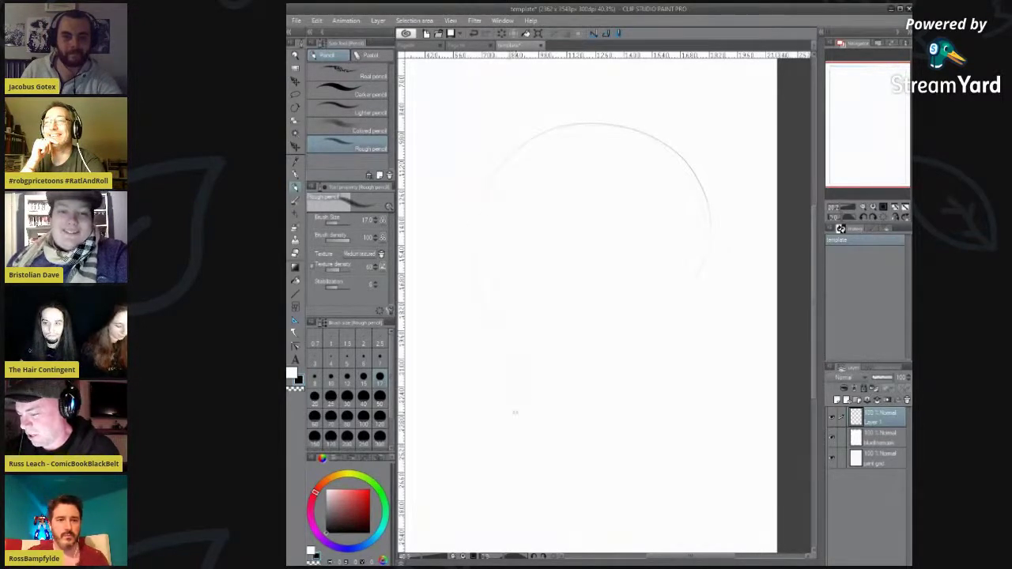
mouse_move(474, 285)
mouse_down()
mouse_move(594, 312)
mouse_move(648, 304)
mouse_up()
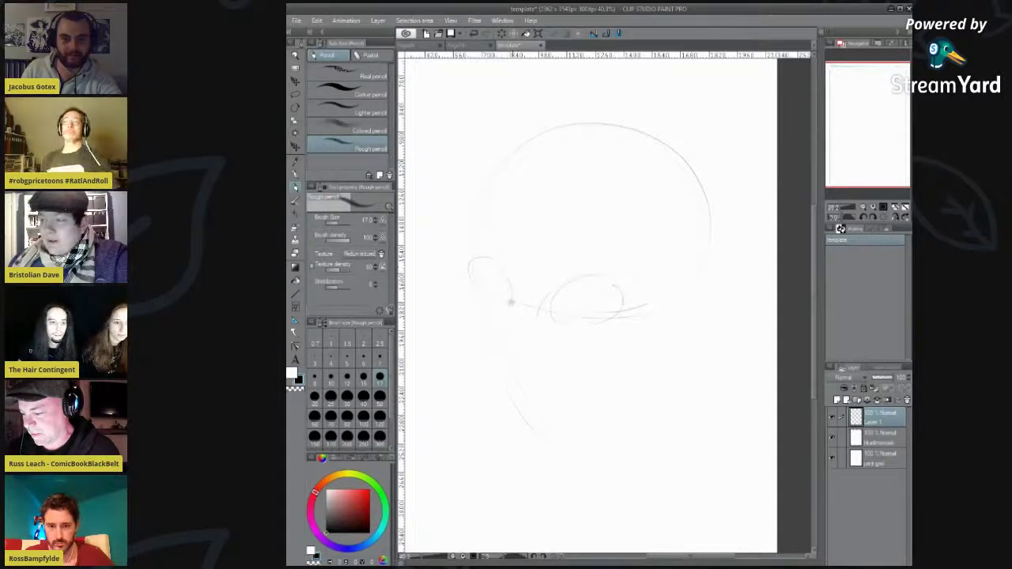
mouse_move(467, 283)
mouse_down()
mouse_move(506, 281)
mouse_move(489, 306)
mouse_up()
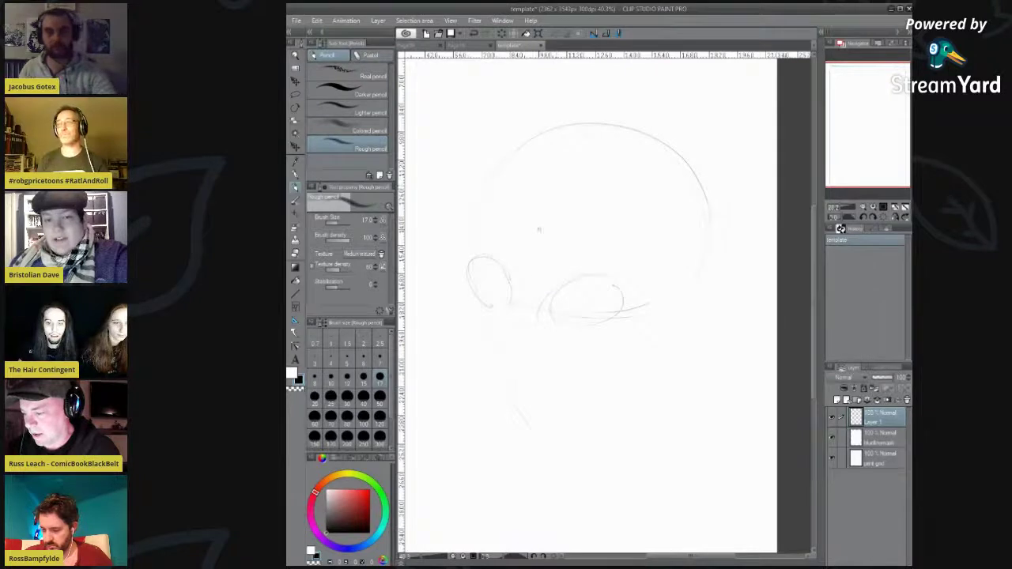
Step: Rough in the slit nostrils, the angry upper lids and narrow slanted eyes inside the sockets
drag(516, 317, 509, 328)
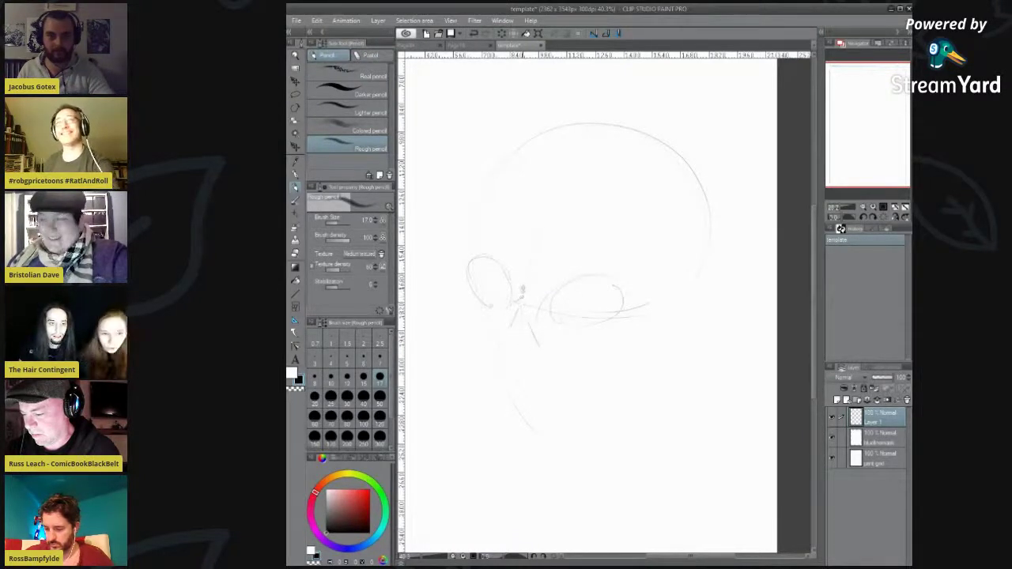
mouse_move(474, 255)
mouse_down()
mouse_move(510, 293)
mouse_move(537, 284)
mouse_move(545, 300)
mouse_move(631, 278)
mouse_up()
mouse_move(484, 282)
mouse_down()
mouse_move(507, 284)
mouse_move(491, 288)
mouse_up()
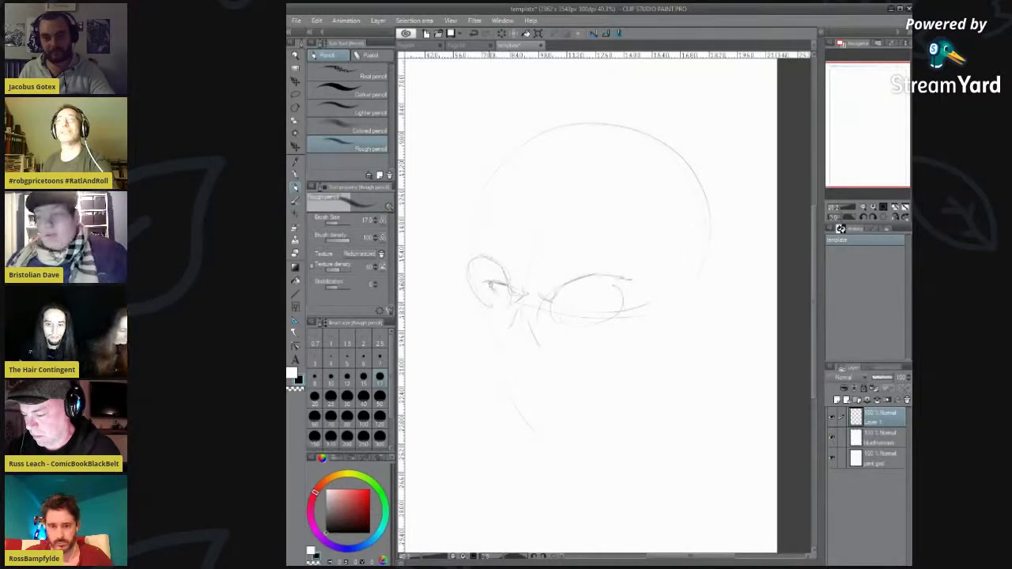
mouse_move(557, 299)
mouse_down()
mouse_move(599, 302)
mouse_move(526, 318)
mouse_move(521, 309)
mouse_move(509, 326)
mouse_move(521, 305)
mouse_move(532, 330)
mouse_move(543, 322)
mouse_move(565, 348)
mouse_up()
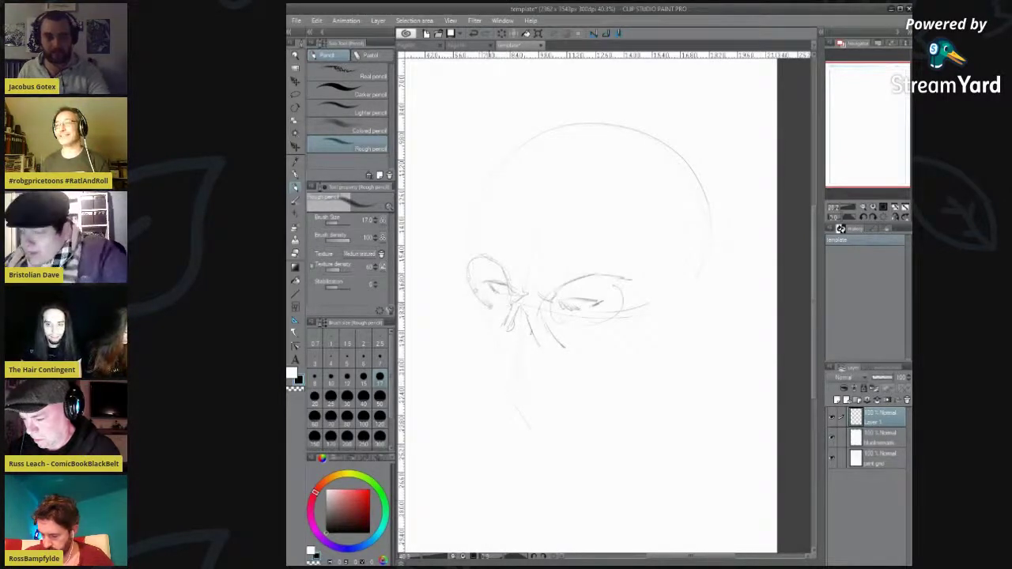
Step: Sketch the heavy brow ridges above both eyes and firm up the outline of the right eye socket
mouse_move(463, 252)
mouse_down()
mouse_move(459, 273)
mouse_move(478, 307)
mouse_move(465, 259)
mouse_move(483, 225)
mouse_move(522, 242)
mouse_move(538, 267)
mouse_up()
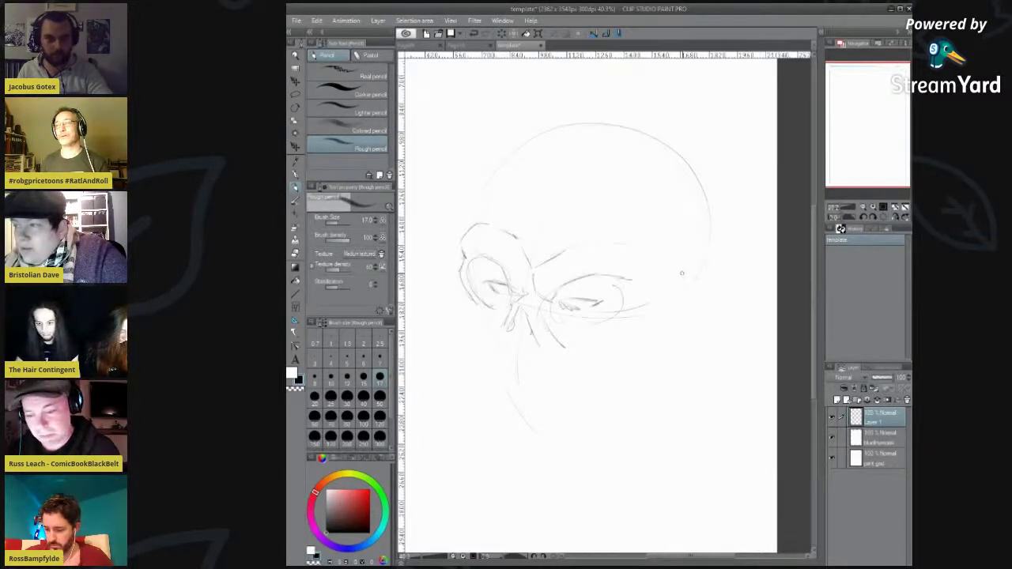
drag(647, 275, 636, 288)
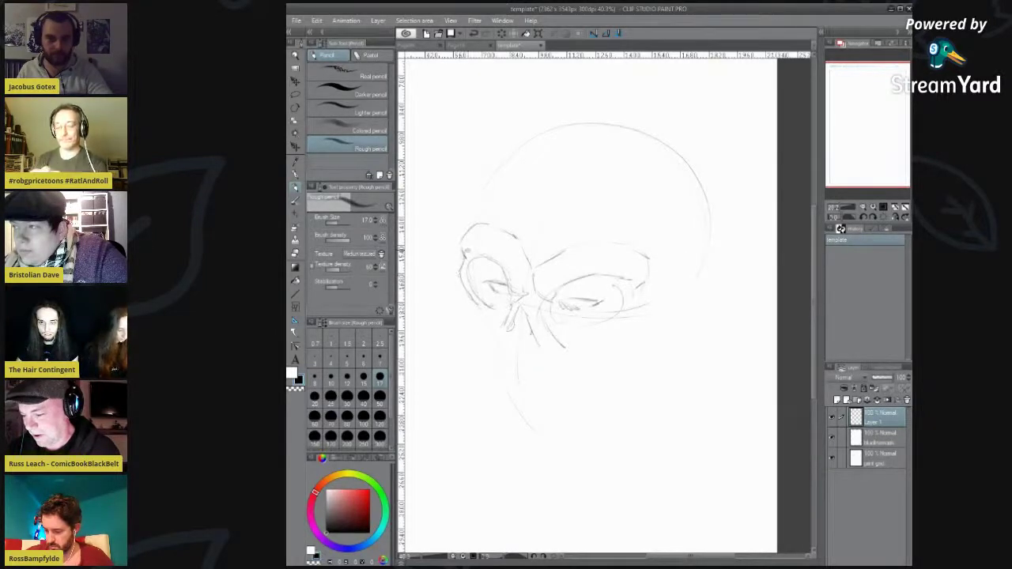
drag(458, 238, 466, 289)
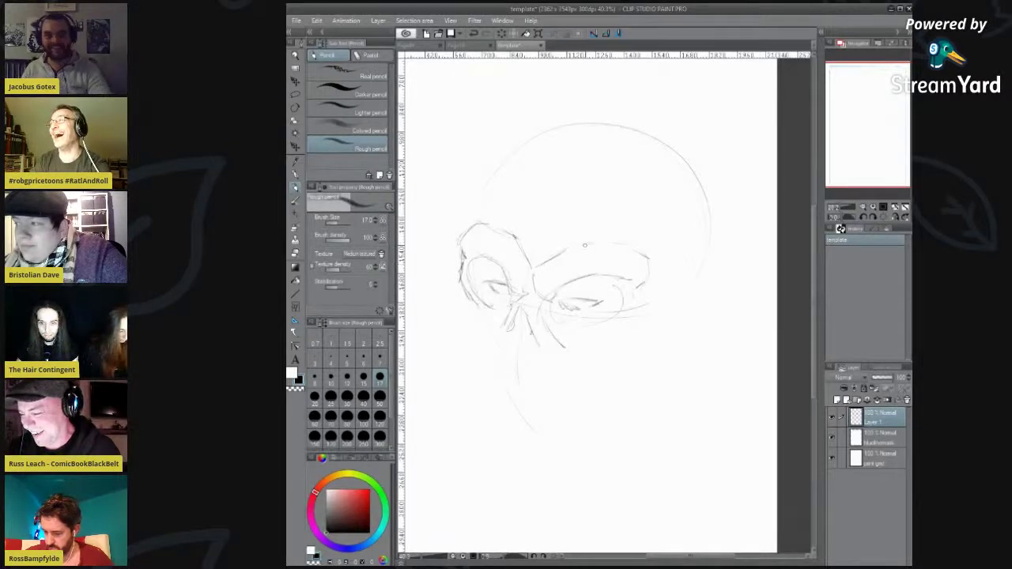
drag(603, 275, 631, 302)
mouse_move(549, 294)
mouse_down()
mouse_move(572, 306)
mouse_move(562, 325)
mouse_move(590, 334)
mouse_move(628, 301)
mouse_up()
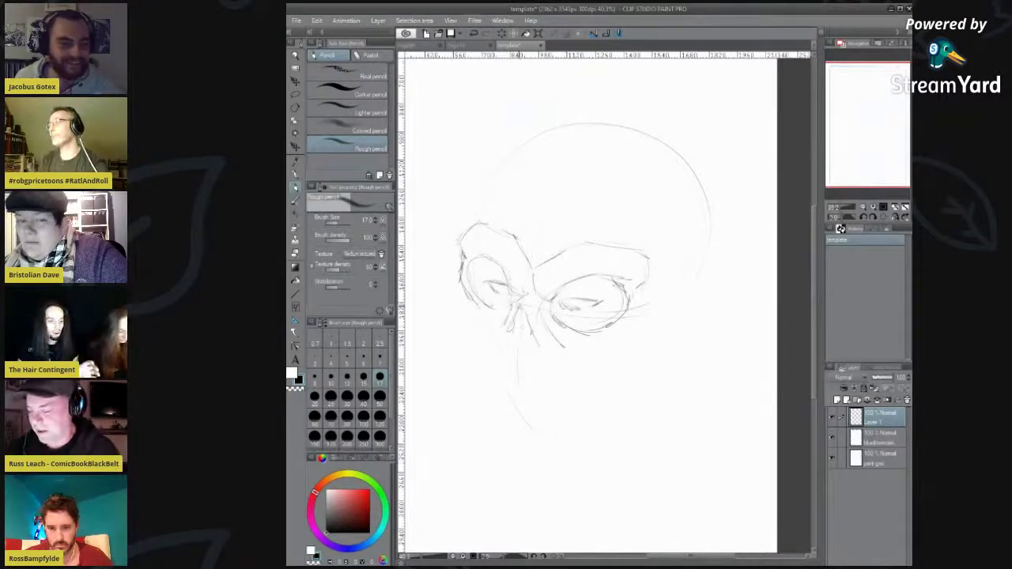
Step: Strengthen the lids, slanted eyes and nostrils, and draw the centre line running down from the nose
drag(522, 328, 522, 360)
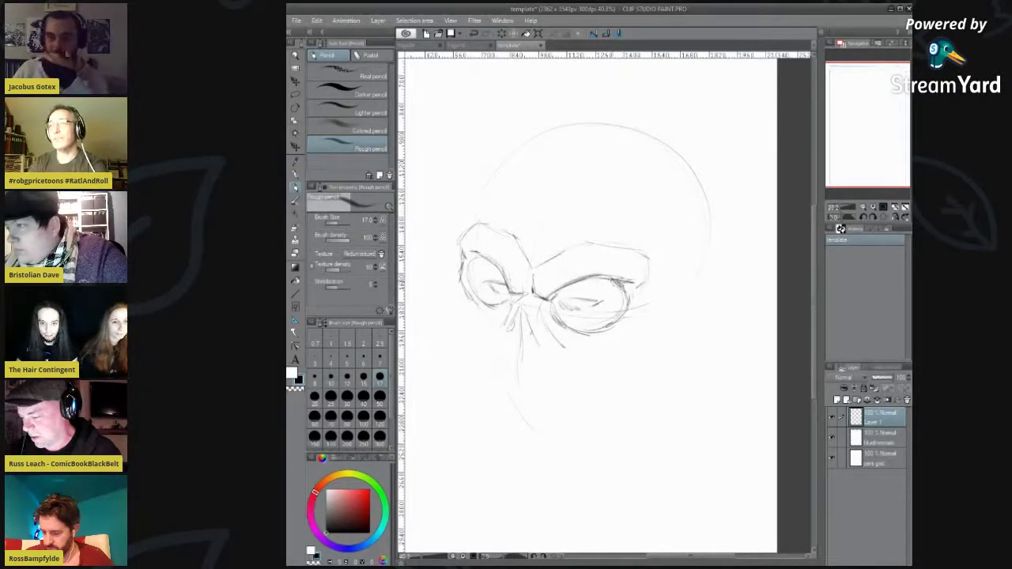
drag(558, 290, 606, 277)
mouse_move(483, 282)
mouse_down()
mouse_move(510, 286)
mouse_move(495, 293)
mouse_move(510, 296)
mouse_move(599, 301)
mouse_move(569, 298)
mouse_move(507, 333)
mouse_move(532, 337)
mouse_up()
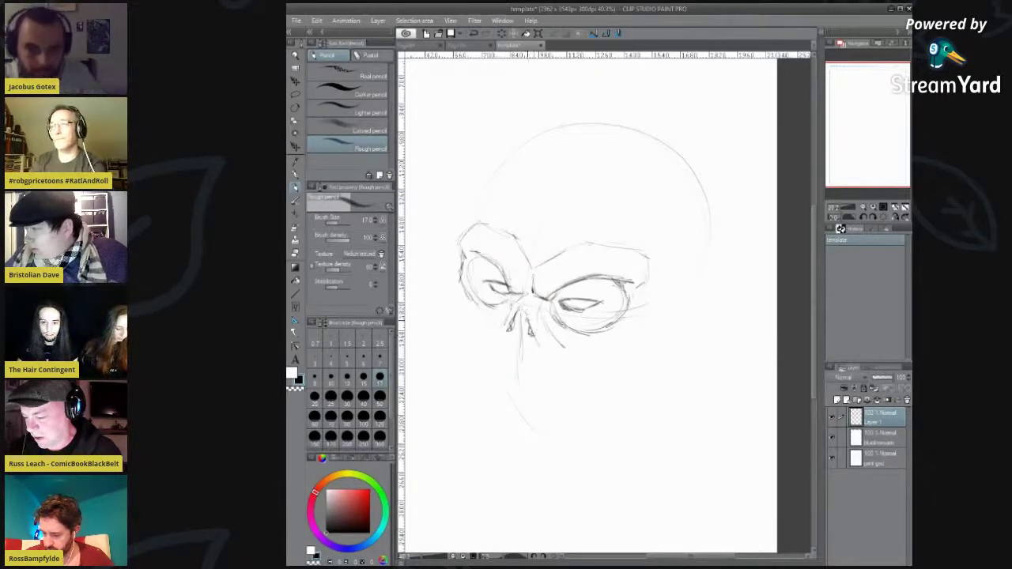
mouse_move(524, 297)
mouse_down()
mouse_move(502, 329)
mouse_move(553, 342)
mouse_up()
drag(520, 313, 514, 373)
Step: Sketch the protruding left cheekbone, the left contour of the cranium and a curved centre line over the forehead
mouse_move(461, 286)
mouse_down()
mouse_move(444, 316)
mouse_move(436, 310)
mouse_move(469, 332)
mouse_move(441, 300)
mouse_move(449, 326)
mouse_move(491, 346)
mouse_up()
mouse_move(475, 229)
mouse_down()
mouse_move(484, 174)
mouse_move(503, 161)
mouse_up()
mouse_move(481, 193)
mouse_down()
mouse_move(534, 139)
mouse_move(533, 253)
mouse_up()
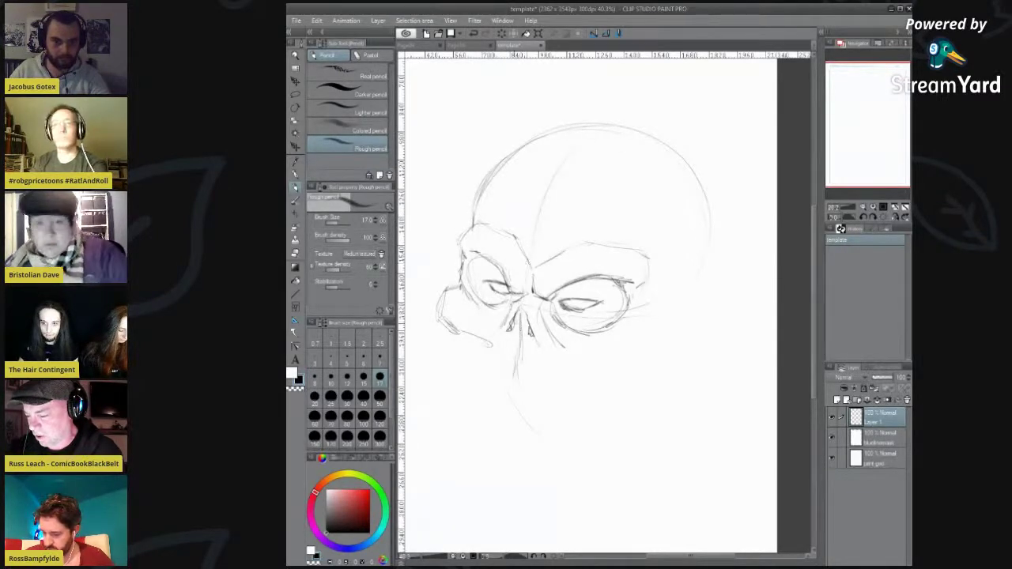
Step: Draw the tapering muzzle down to a narrow mouth edge and add the rounded right cheekbone
drag(464, 332, 479, 356)
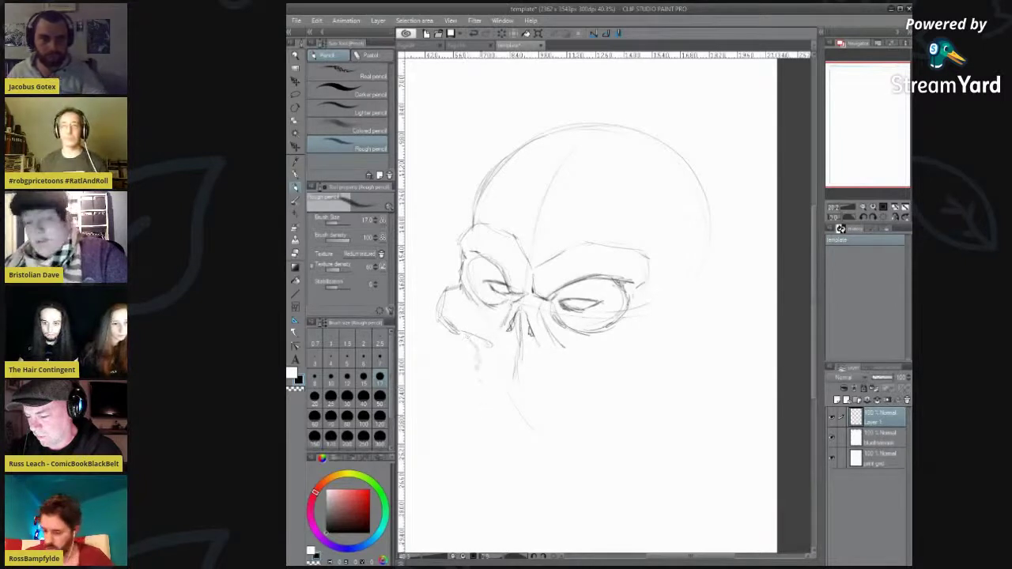
drag(484, 415, 554, 434)
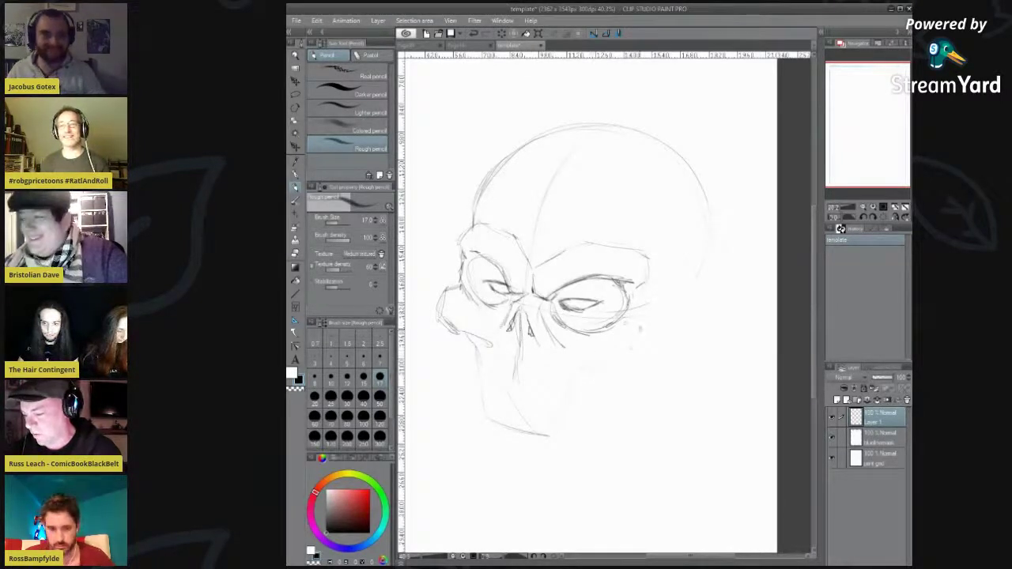
mouse_move(647, 340)
mouse_down()
mouse_move(617, 374)
mouse_move(650, 349)
mouse_move(630, 323)
mouse_up()
mouse_move(608, 372)
mouse_down()
mouse_move(578, 374)
mouse_move(553, 432)
mouse_up()
drag(478, 360, 486, 425)
drag(587, 369, 554, 427)
mouse_move(511, 383)
mouse_down()
mouse_move(522, 409)
mouse_move(486, 417)
mouse_move(547, 435)
mouse_up()
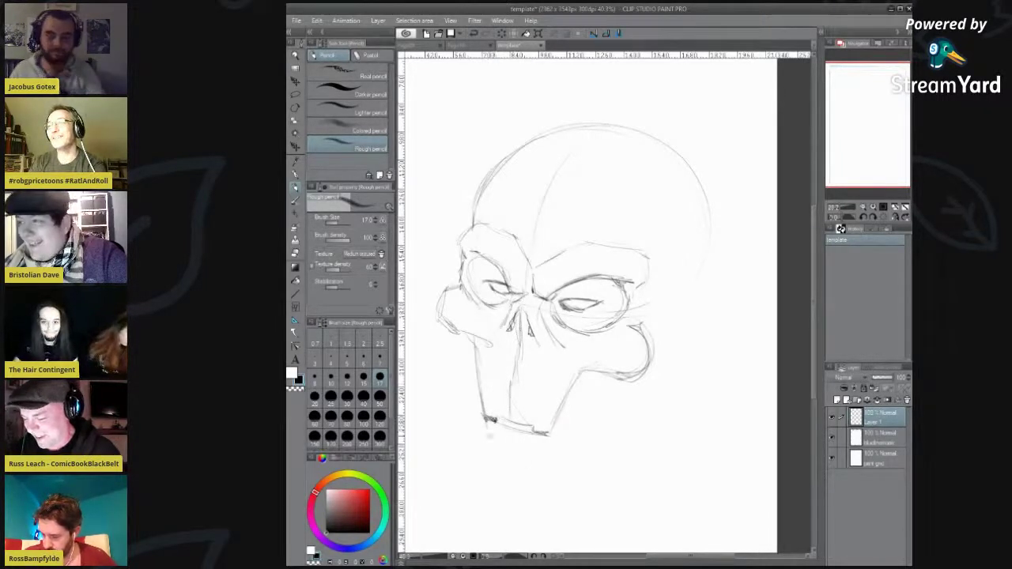
Step: Sketch a flared shape with two pointed corners and a notched lower edge beneath the narrow mouth
drag(481, 424, 469, 450)
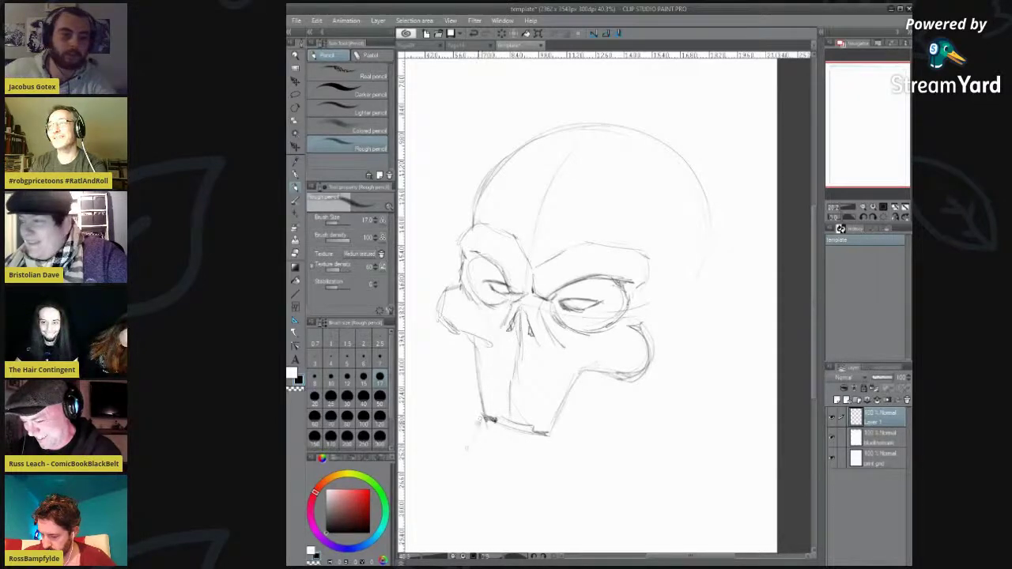
mouse_move(548, 434)
mouse_down()
mouse_move(563, 500)
mouse_move(557, 479)
mouse_up()
drag(477, 428, 481, 419)
mouse_move(459, 466)
mouse_down()
mouse_move(506, 462)
mouse_move(562, 500)
mouse_up()
drag(508, 462, 484, 466)
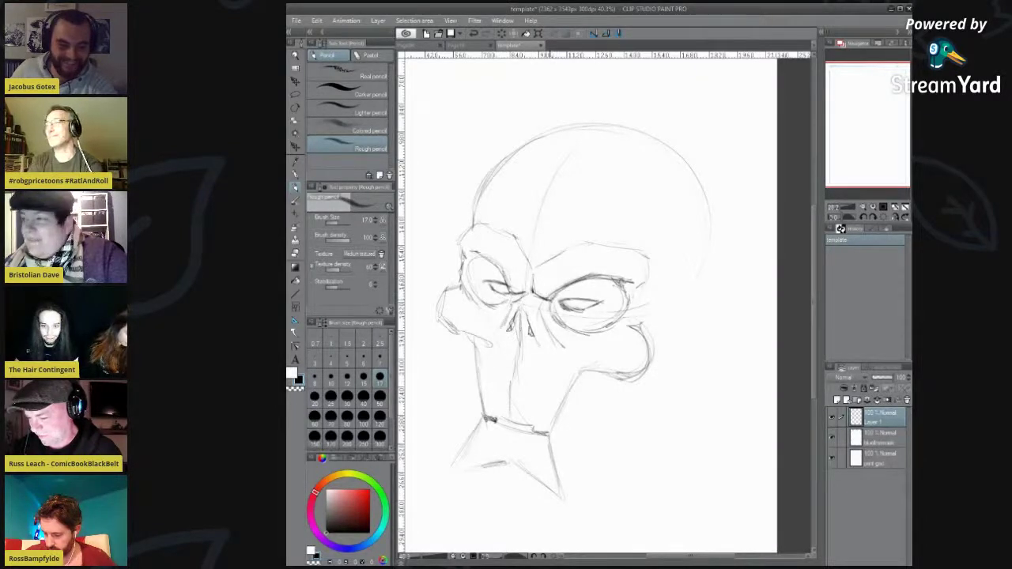
Step: Darken the right eye socket, the nostrils and the centre line down the muzzle
mouse_move(571, 327)
mouse_down()
mouse_move(601, 331)
mouse_move(629, 285)
mouse_up()
mouse_move(527, 293)
mouse_down()
mouse_move(500, 329)
mouse_move(520, 324)
mouse_move(509, 402)
mouse_up()
drag(512, 355, 506, 415)
drag(514, 308, 518, 325)
drag(529, 312, 530, 319)
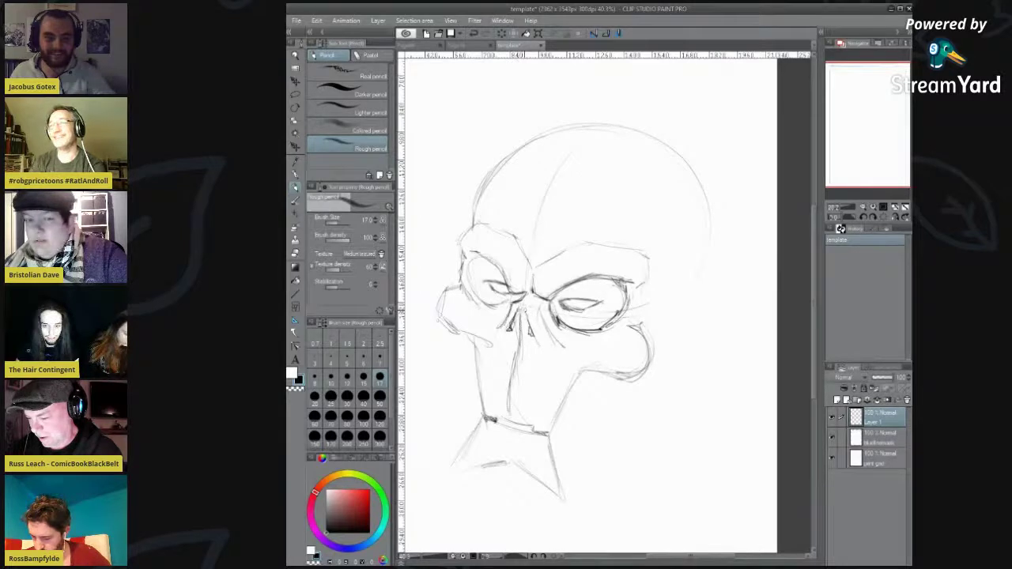
Step: Reinforce the outlines of both eye sockets and the slanted eyes with darker pencil strokes
mouse_move(476, 253)
mouse_down()
mouse_move(506, 279)
mouse_move(469, 261)
mouse_move(478, 297)
mouse_move(517, 297)
mouse_up()
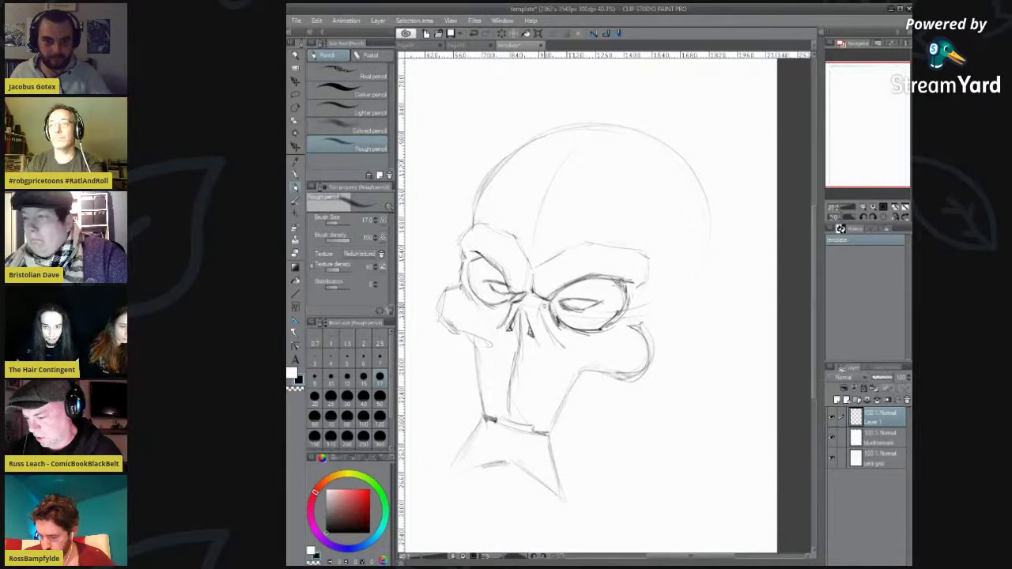
mouse_move(599, 329)
mouse_down()
mouse_move(626, 307)
mouse_move(636, 279)
mouse_up()
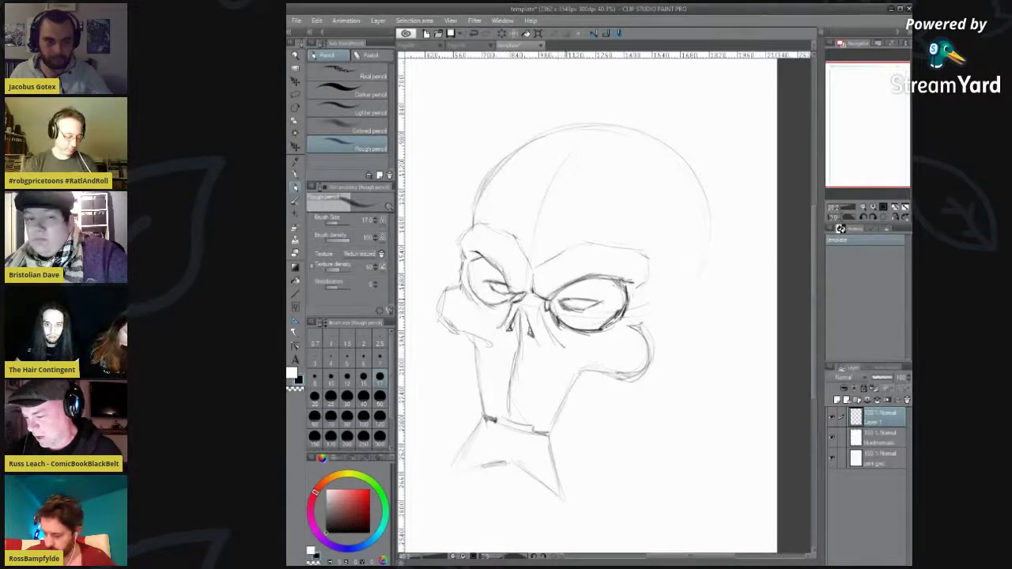
drag(585, 307, 601, 301)
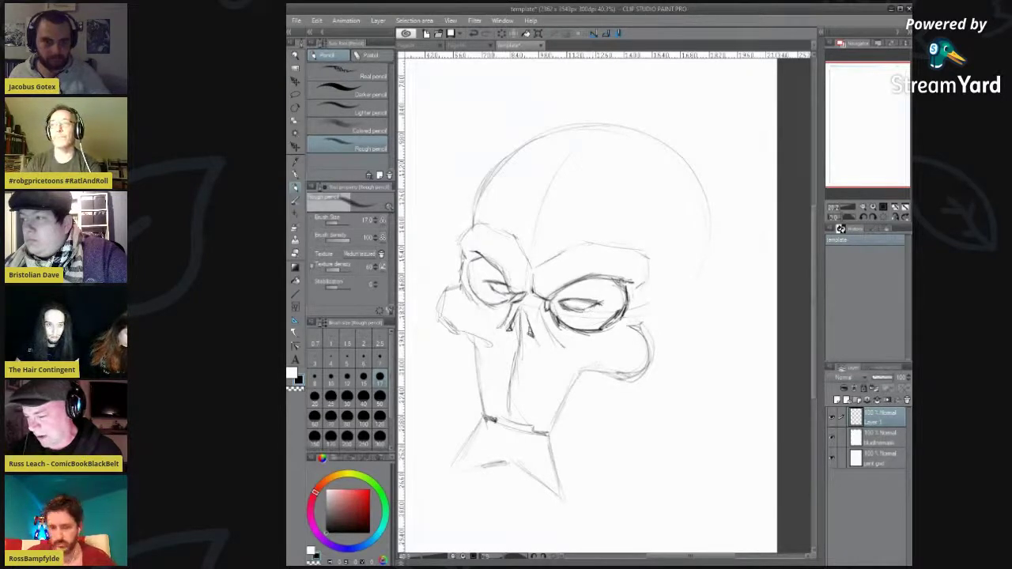
drag(492, 291, 502, 295)
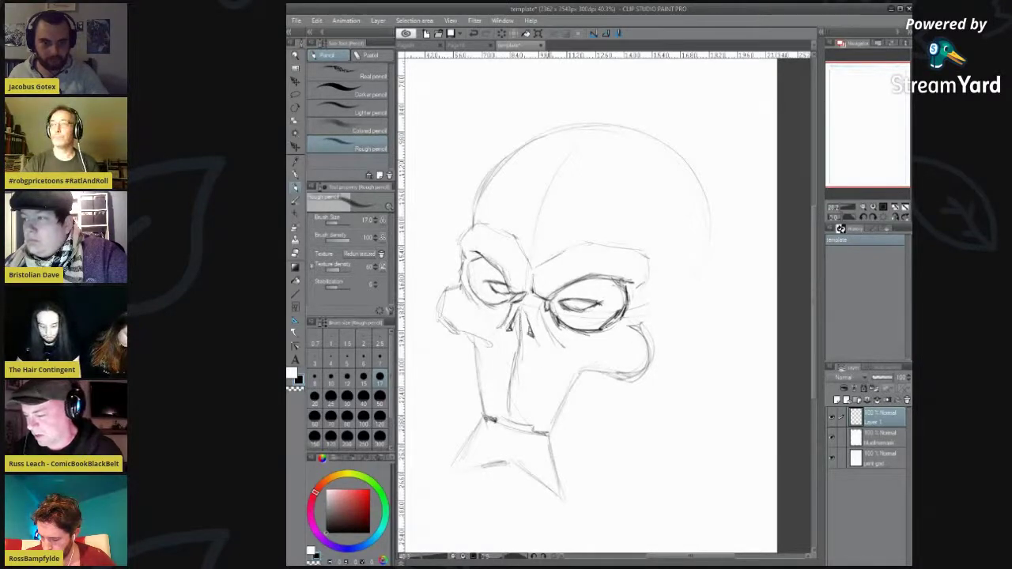
Step: Fill both eye sockets around the eyes with diagonal hatching and darken the right brow ridge
mouse_move(551, 296)
mouse_down()
mouse_move(570, 314)
mouse_move(590, 279)
mouse_move(610, 282)
mouse_up()
mouse_move(563, 318)
mouse_down()
mouse_move(615, 305)
mouse_move(606, 320)
mouse_move(618, 308)
mouse_up()
drag(466, 277, 486, 261)
drag(471, 283, 499, 270)
mouse_move(483, 283)
mouse_down()
mouse_move(504, 271)
mouse_move(490, 275)
mouse_move(494, 288)
mouse_move(532, 287)
mouse_move(545, 298)
mouse_move(543, 262)
mouse_move(590, 243)
mouse_move(650, 269)
mouse_move(647, 287)
mouse_up()
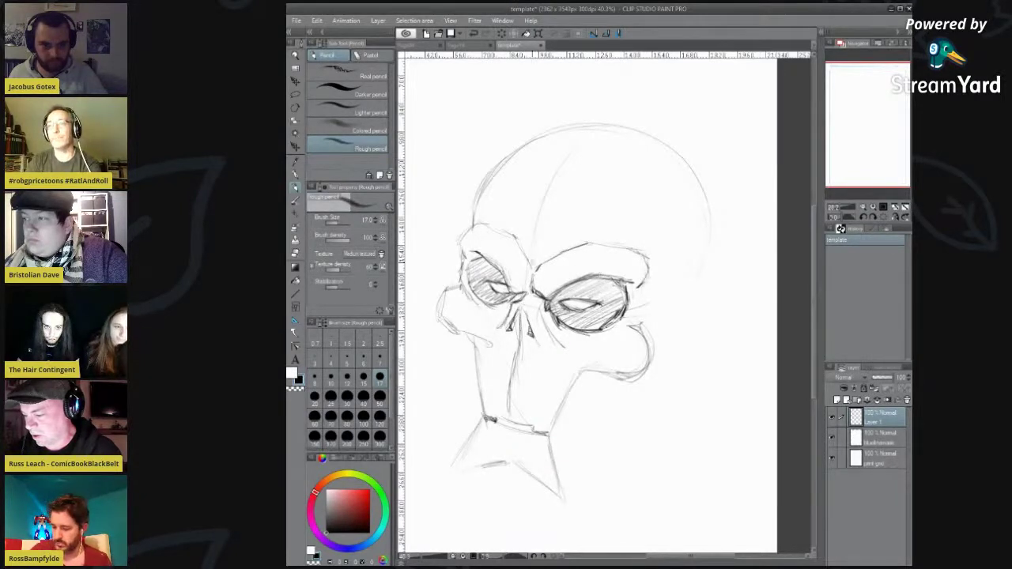
Step: Darken the outline of the left brow ridge and left cheekbone, and firm up the right brow's outer end
mouse_move(473, 225)
mouse_down()
mouse_move(459, 245)
mouse_move(461, 284)
mouse_up()
mouse_move(478, 225)
mouse_down()
mouse_move(503, 230)
mouse_move(519, 250)
mouse_up()
drag(649, 267, 637, 285)
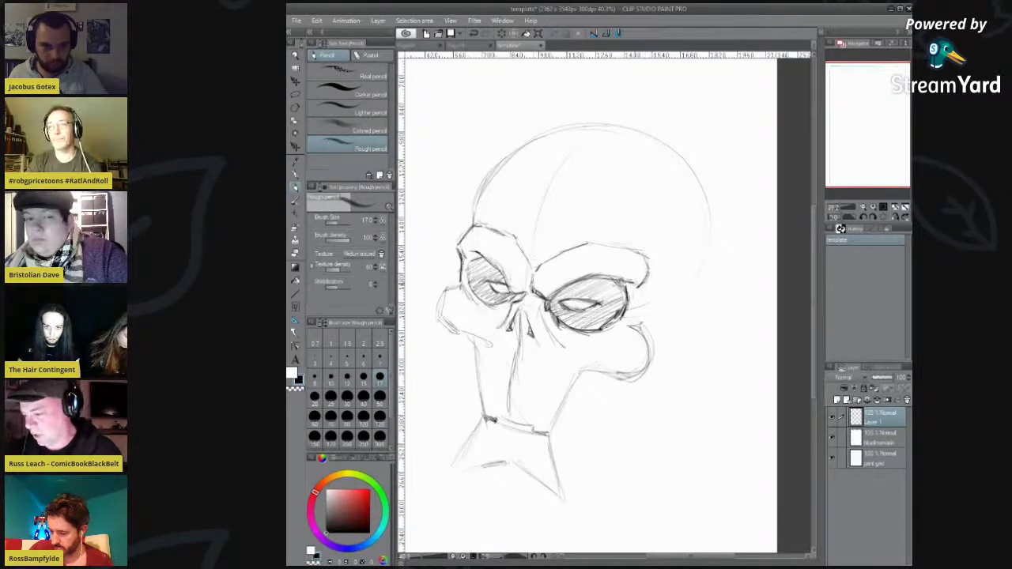
mouse_move(463, 268)
mouse_down()
mouse_move(435, 318)
mouse_move(492, 348)
mouse_up()
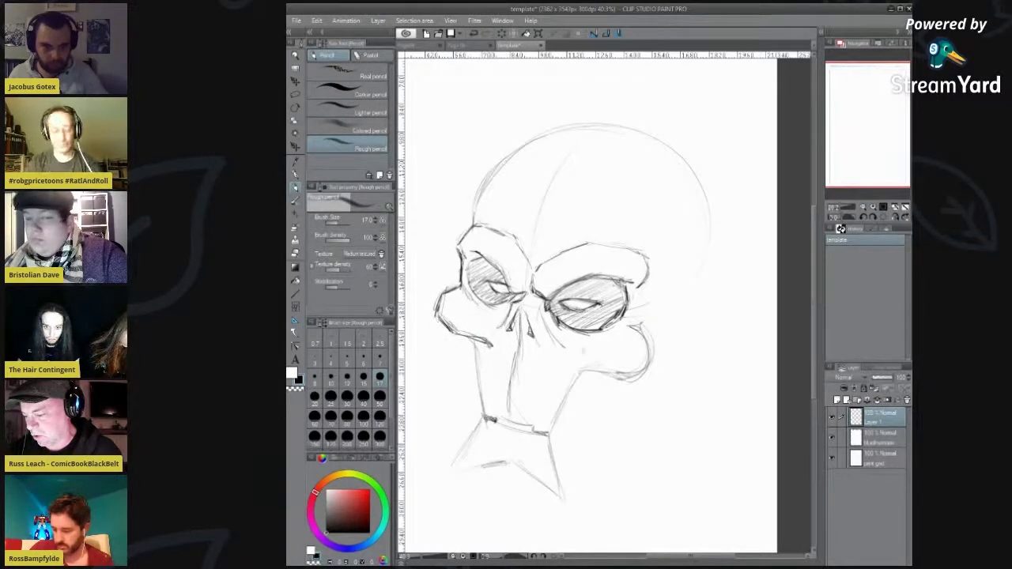
Step: Darken the cranium outline and the right cheekbone, and add jagged temple creases beside the right brow ridge
mouse_move(557, 364)
mouse_down()
mouse_move(623, 378)
mouse_move(644, 371)
mouse_move(636, 323)
mouse_move(656, 299)
mouse_up()
mouse_move(642, 263)
mouse_down()
mouse_move(680, 225)
mouse_move(656, 277)
mouse_up()
mouse_move(672, 240)
mouse_down()
mouse_move(658, 278)
mouse_move(674, 226)
mouse_move(666, 272)
mouse_up()
drag(668, 269, 655, 277)
mouse_move(473, 223)
mouse_down()
mouse_move(454, 255)
mouse_move(498, 166)
mouse_move(530, 147)
mouse_move(633, 131)
mouse_move(689, 167)
mouse_move(710, 222)
mouse_move(710, 258)
mouse_move(685, 315)
mouse_move(650, 336)
mouse_move(710, 258)
mouse_up()
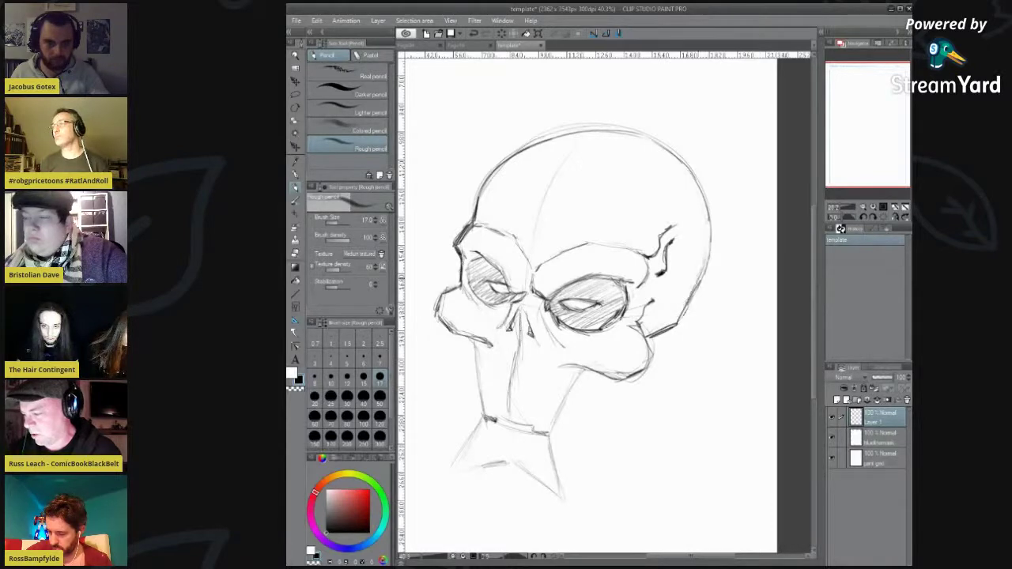
drag(639, 133, 701, 201)
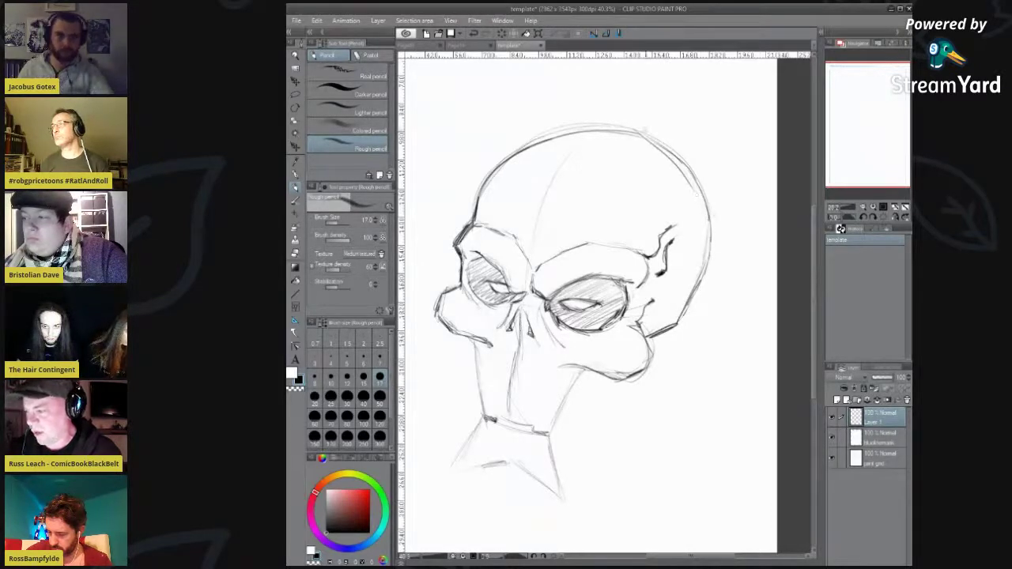
Step: Firm up the muzzle's sides, centre line and stepped lower edge, and darken the pointed chin piece
drag(472, 337, 481, 411)
mouse_move(474, 355)
mouse_down()
mouse_move(485, 419)
mouse_move(520, 423)
mouse_up()
mouse_move(522, 309)
mouse_down()
mouse_move(507, 420)
mouse_move(532, 427)
mouse_up()
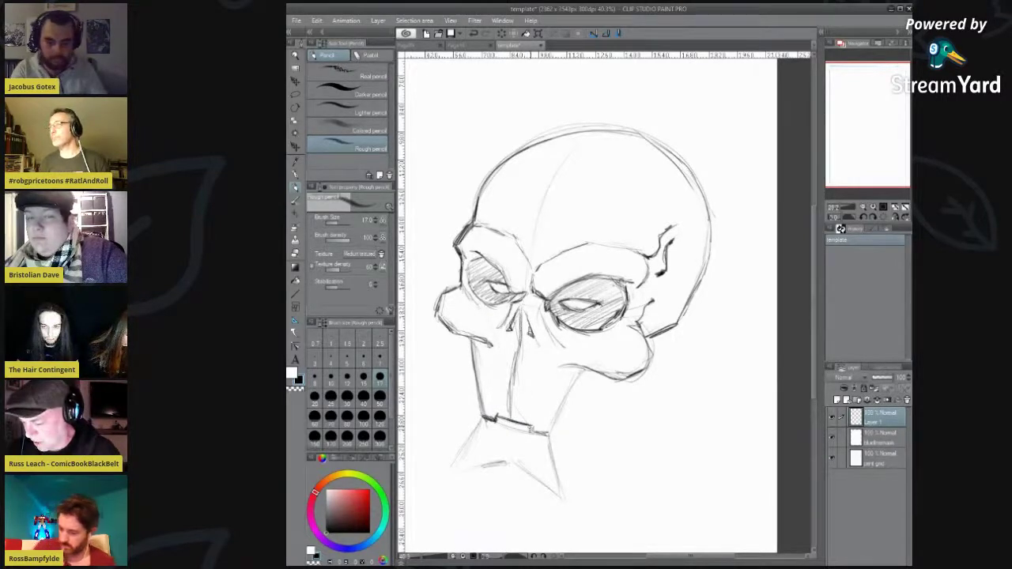
drag(531, 427, 547, 435)
drag(579, 372, 549, 433)
drag(565, 394, 550, 435)
mouse_move(582, 371)
mouse_down()
mouse_move(553, 434)
mouse_move(565, 489)
mouse_up()
mouse_move(481, 421)
mouse_down()
mouse_move(448, 468)
mouse_move(507, 459)
mouse_move(565, 500)
mouse_up()
drag(553, 442, 565, 496)
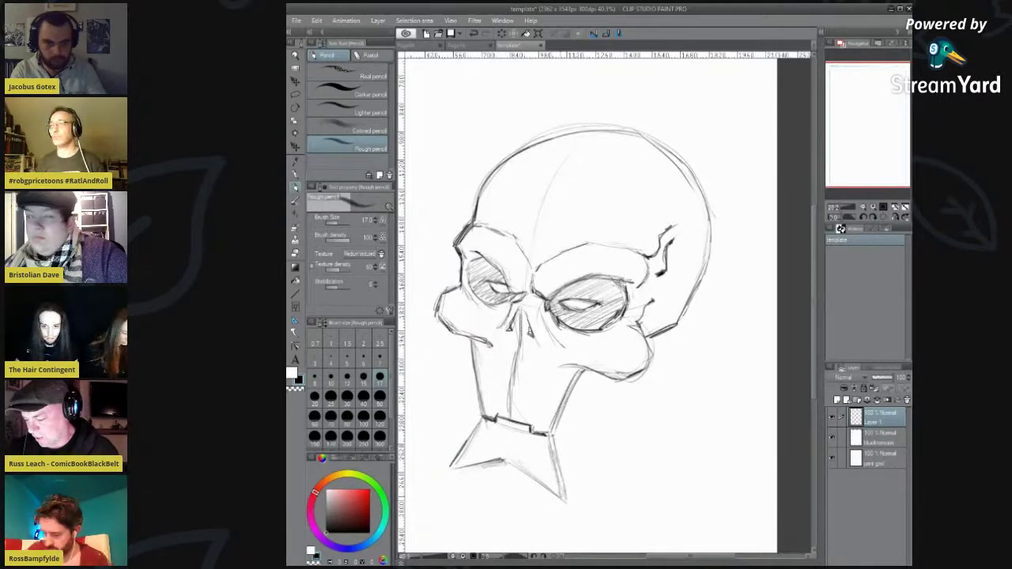
Step: Lightly sketch a line from the chin up to the right cheekbone and rough in a large collar curve left of the face
drag(558, 445, 639, 391)
drag(576, 434, 634, 399)
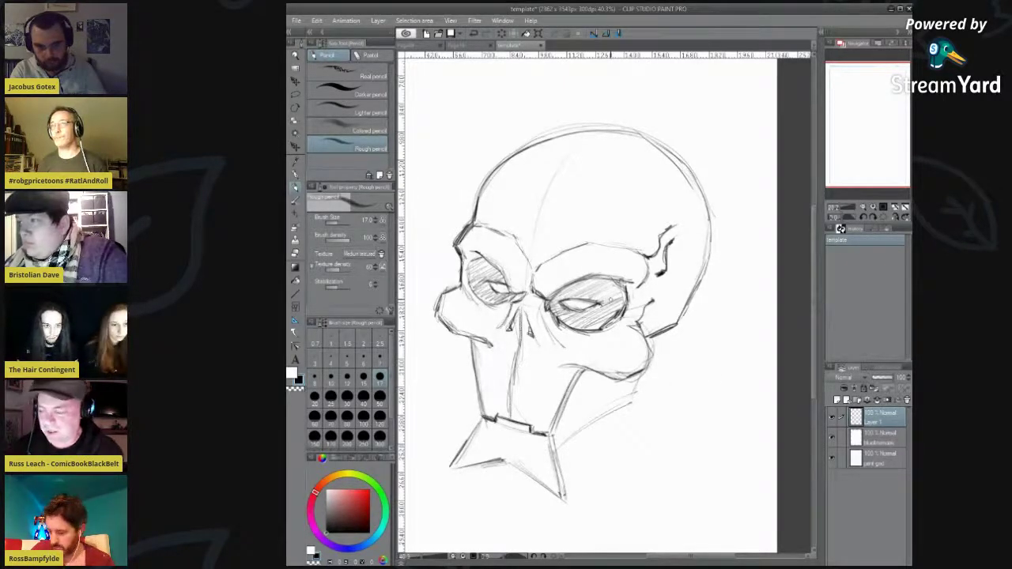
scroll(564, 298, down, 1)
key(-)
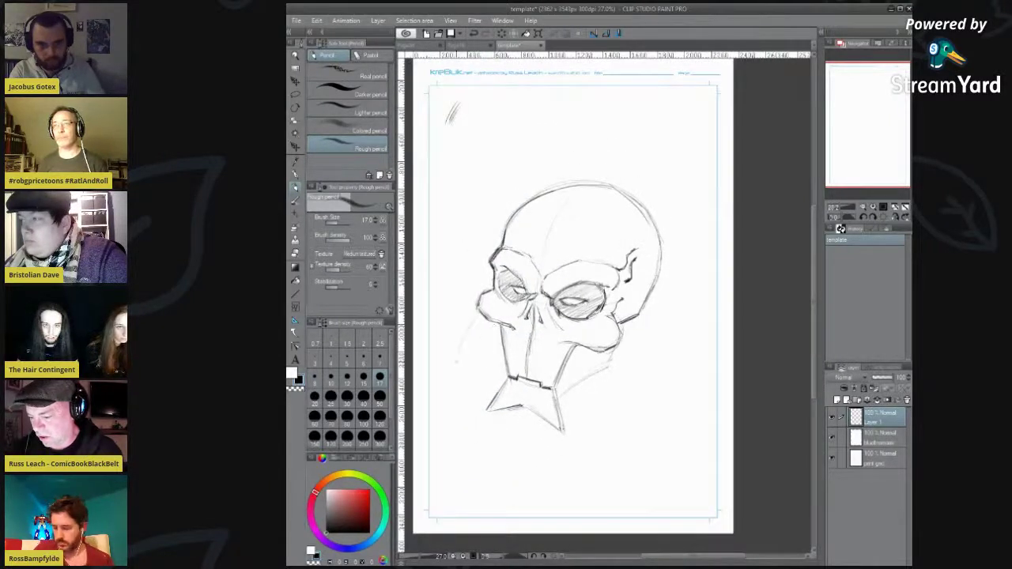
mouse_move(456, 363)
mouse_down()
mouse_move(465, 426)
mouse_move(489, 456)
mouse_up()
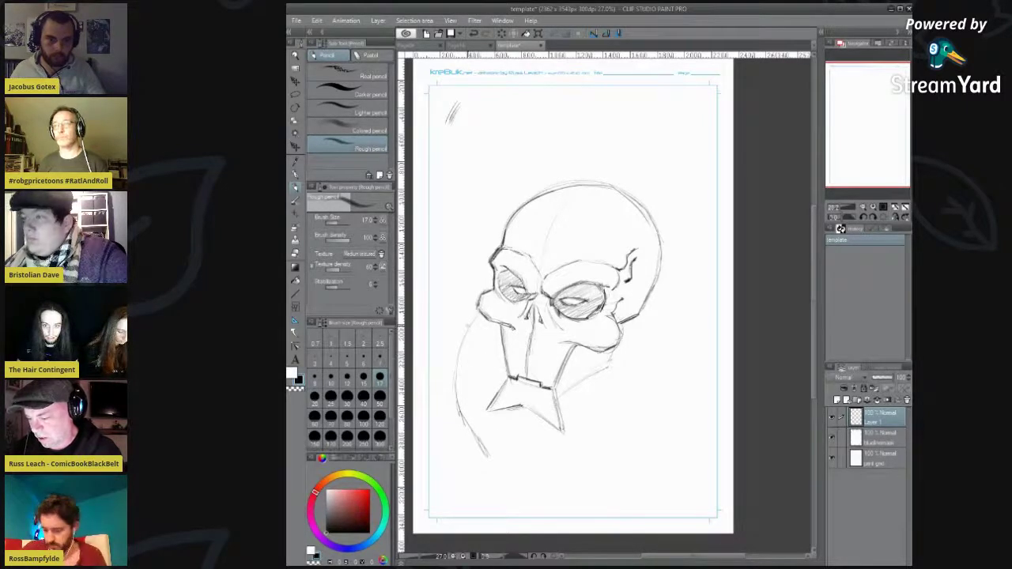
mouse_move(485, 331)
mouse_down()
mouse_move(459, 384)
mouse_move(470, 346)
mouse_up()
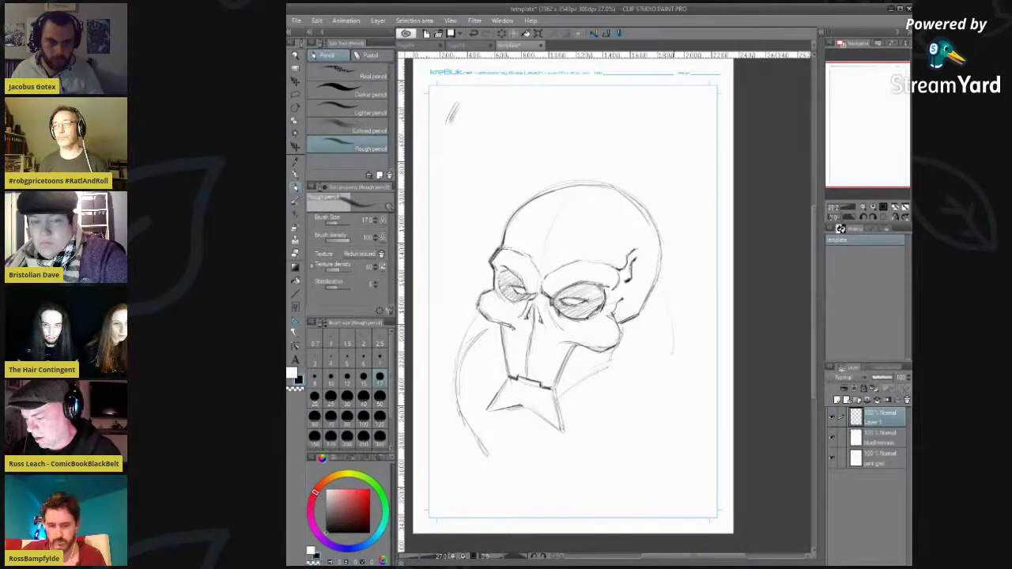
Step: Rough in the collar curve right of the face and mark small crosses and short strokes in the gaps beside the muzzle
drag(606, 361, 590, 379)
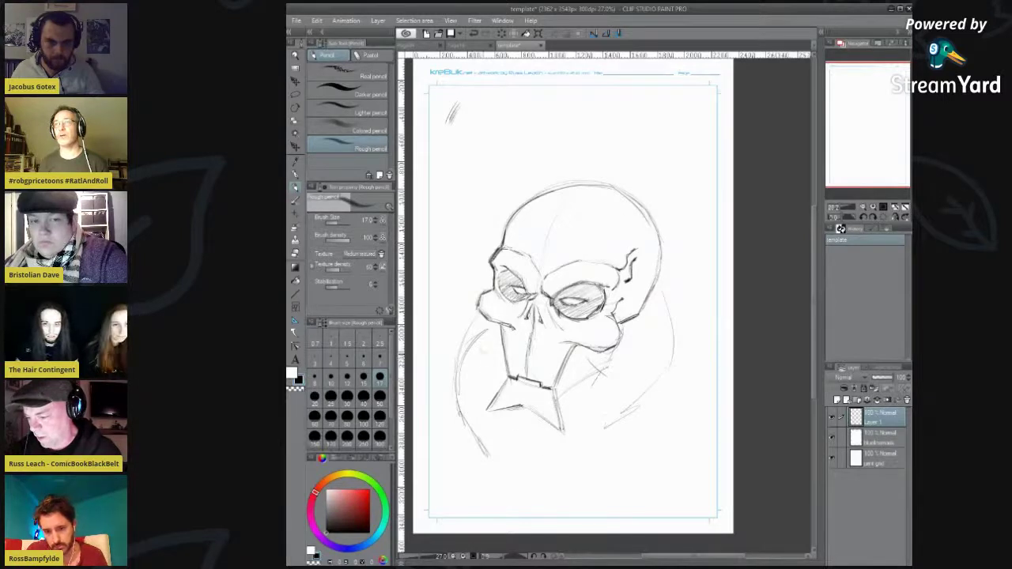
drag(481, 353, 492, 370)
drag(490, 354, 477, 372)
mouse_move(590, 361)
mouse_down()
mouse_move(607, 378)
mouse_move(591, 386)
mouse_up()
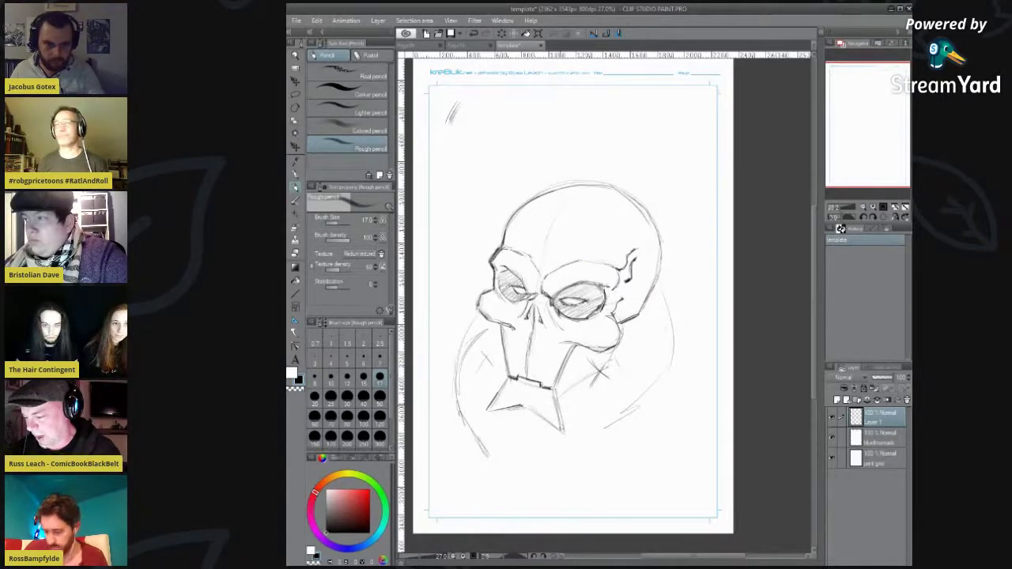
drag(630, 335, 609, 404)
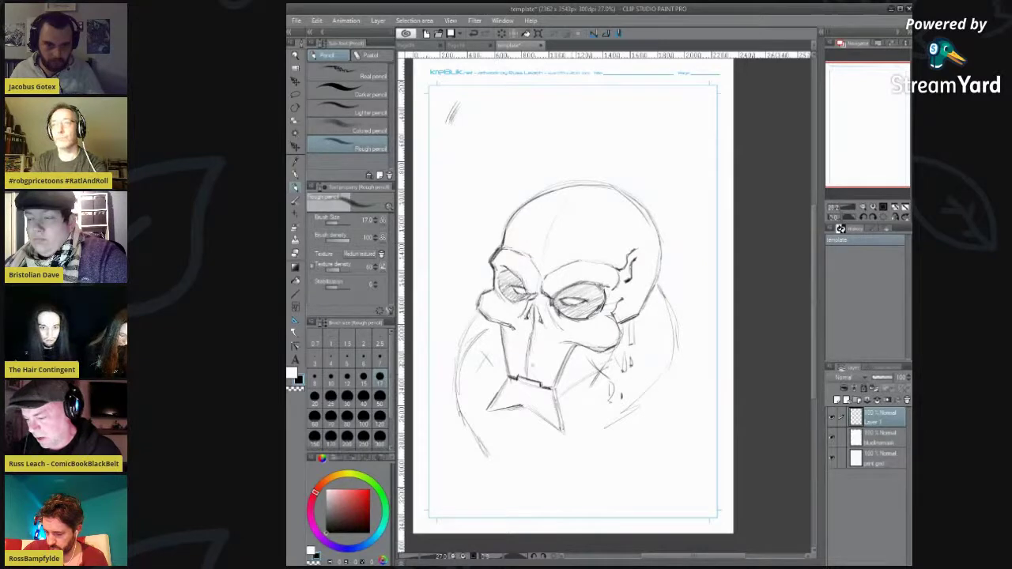
Step: Sketch the rounded collar opening around the jaw, with short vertical fastening lines below the chin
drag(467, 370, 460, 434)
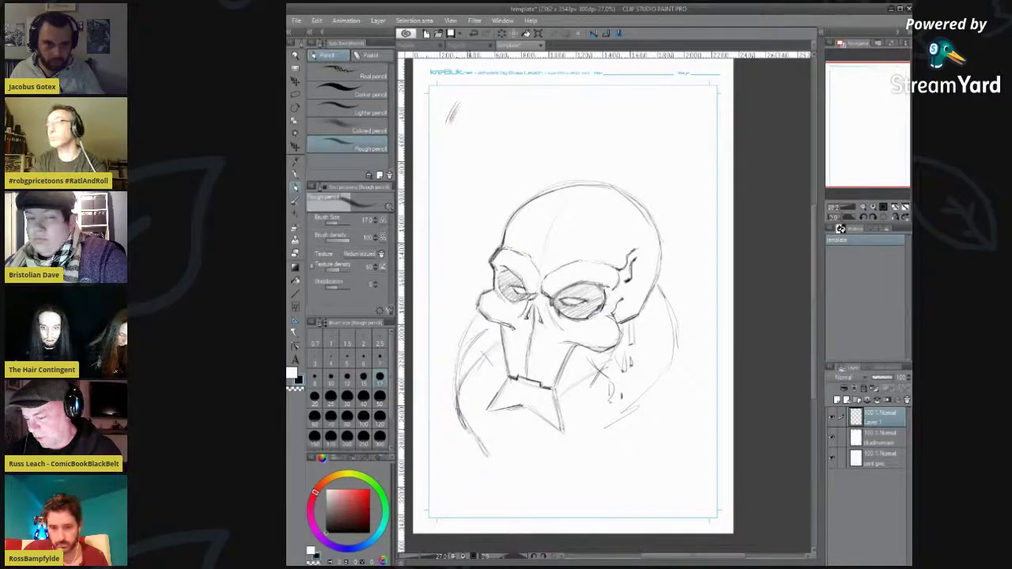
mouse_move(492, 355)
mouse_down()
mouse_move(474, 375)
mouse_move(468, 413)
mouse_move(503, 438)
mouse_move(512, 478)
mouse_up()
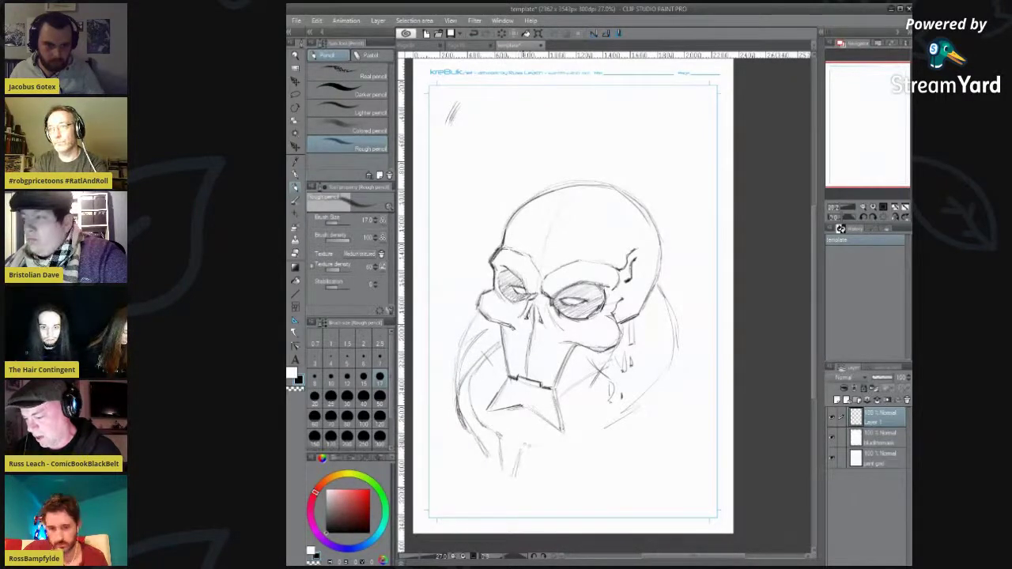
mouse_move(554, 447)
mouse_down()
mouse_move(598, 430)
mouse_move(625, 381)
mouse_up()
mouse_move(608, 422)
mouse_down()
mouse_move(634, 364)
mouse_move(628, 388)
mouse_up()
drag(639, 346, 633, 367)
drag(491, 337, 467, 391)
mouse_move(481, 347)
mouse_down()
mouse_move(467, 394)
mouse_move(478, 348)
mouse_up()
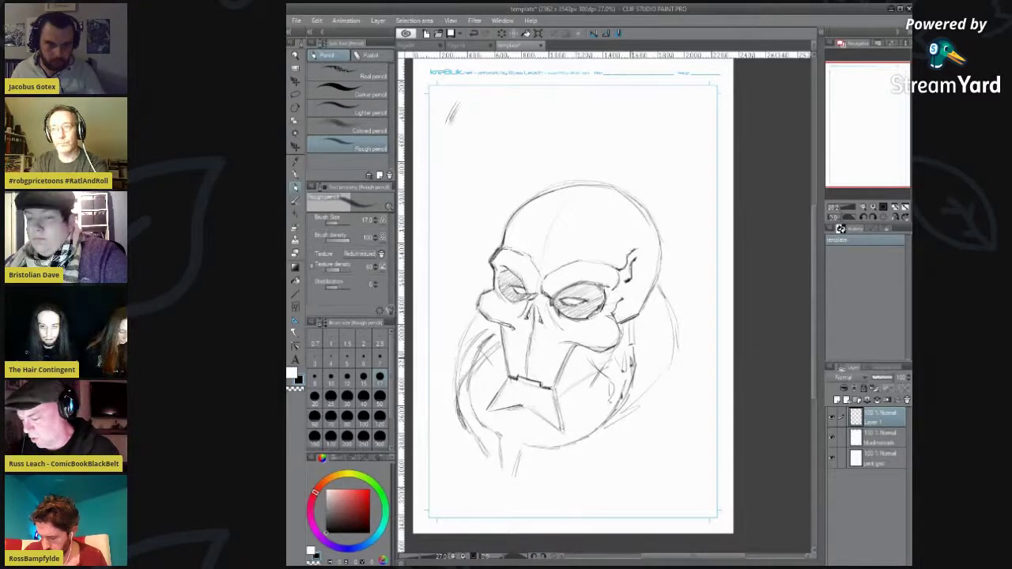
Step: Reinforce the collar rim, add a parallel outer line along its right side, and double the fastening lines below the chin
mouse_move(482, 334)
mouse_down()
mouse_move(459, 392)
mouse_move(467, 449)
mouse_move(539, 448)
mouse_up()
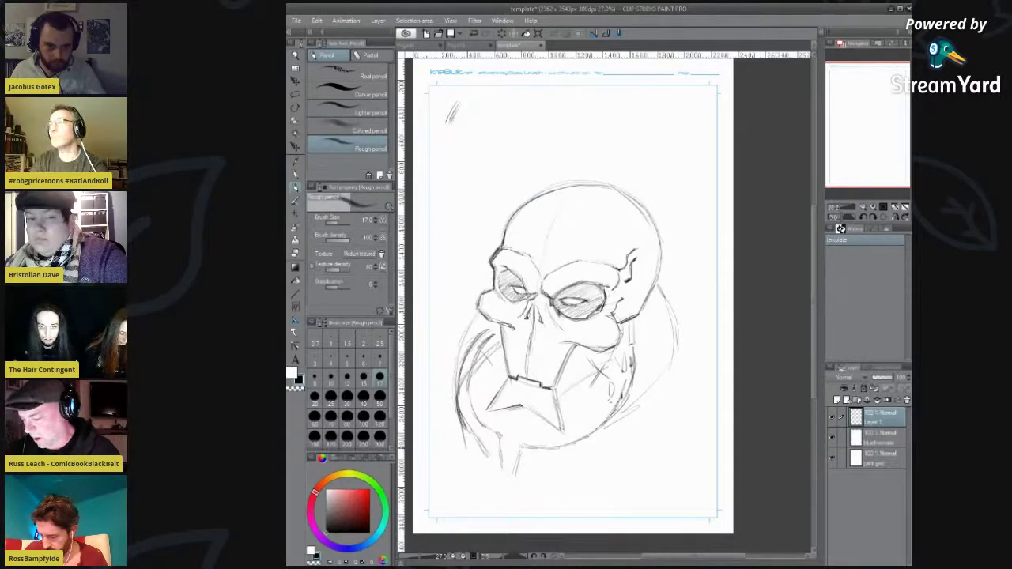
drag(606, 424, 619, 405)
drag(635, 359, 628, 383)
drag(520, 453, 514, 478)
mouse_move(499, 436)
mouse_down()
mouse_move(503, 476)
mouse_move(488, 452)
mouse_move(491, 472)
mouse_move(525, 484)
mouse_move(579, 456)
mouse_move(613, 430)
mouse_move(647, 356)
mouse_move(642, 330)
mouse_up()
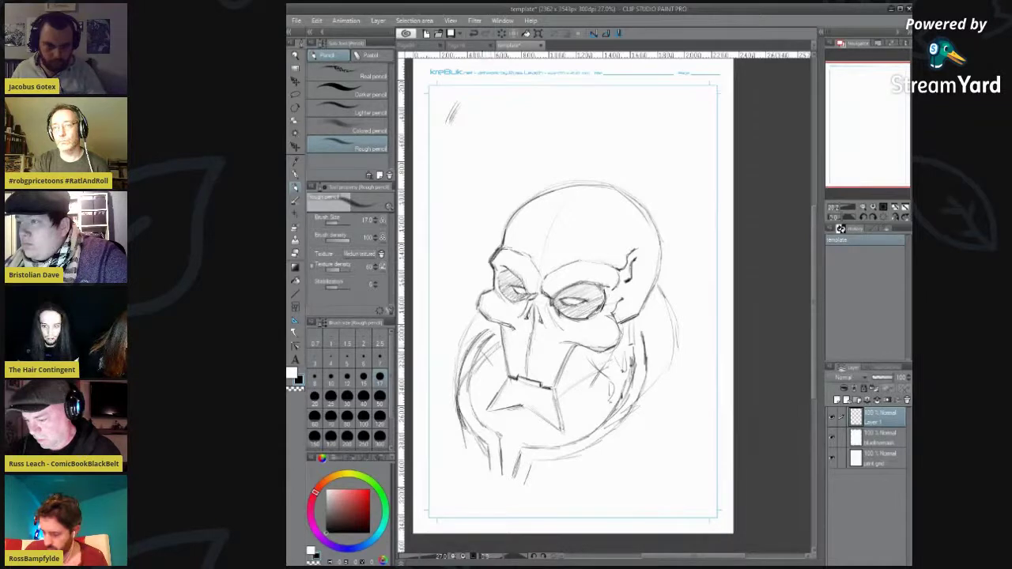
Step: Add rough fold and shading strokes inside the collar on both sides, mostly beneath the right cheekbone
mouse_move(480, 323)
mouse_down()
mouse_move(470, 387)
mouse_move(478, 369)
mouse_move(479, 410)
mouse_move(468, 387)
mouse_move(474, 402)
mouse_up()
drag(620, 360, 605, 419)
drag(636, 332, 607, 401)
drag(649, 313, 615, 360)
mouse_move(651, 315)
mouse_down()
mouse_move(630, 334)
mouse_move(620, 397)
mouse_up()
drag(665, 352, 634, 376)
drag(669, 299, 653, 304)
Step: Draw flared, pointed collar flaps behind both sides of the head and darken the fold where the right flap meets the rim
mouse_move(473, 369)
mouse_down()
mouse_move(454, 307)
mouse_move(494, 278)
mouse_up()
mouse_move(647, 287)
mouse_down()
mouse_move(689, 316)
mouse_move(706, 348)
mouse_up()
mouse_move(638, 371)
mouse_down()
mouse_move(690, 360)
mouse_move(701, 372)
mouse_up()
mouse_move(701, 370)
mouse_down()
mouse_move(634, 376)
mouse_move(622, 394)
mouse_up()
drag(457, 292, 444, 334)
drag(644, 369, 620, 398)
drag(668, 340, 636, 377)
drag(697, 368, 655, 373)
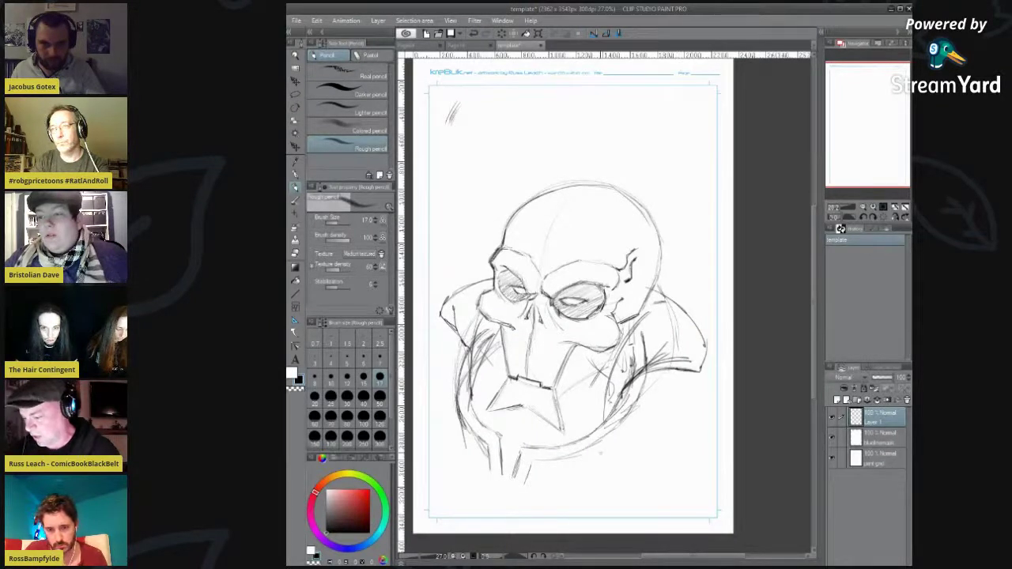
mouse_move(606, 419)
mouse_down()
mouse_move(547, 459)
mouse_move(582, 450)
mouse_move(625, 418)
mouse_up()
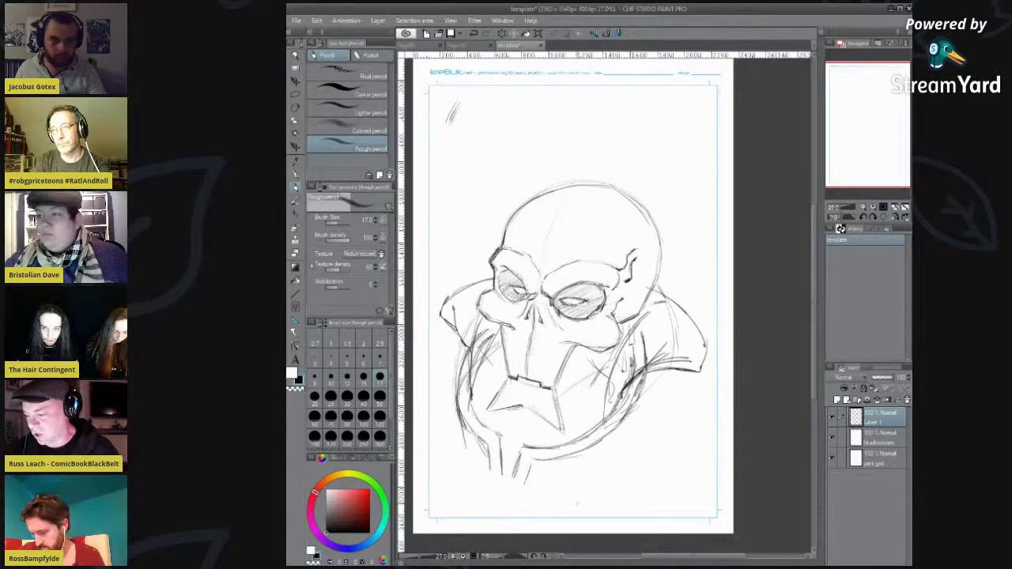
Step: Flip the sketch layer horizontally and apply the transformation
scroll(496, 483, up, 1)
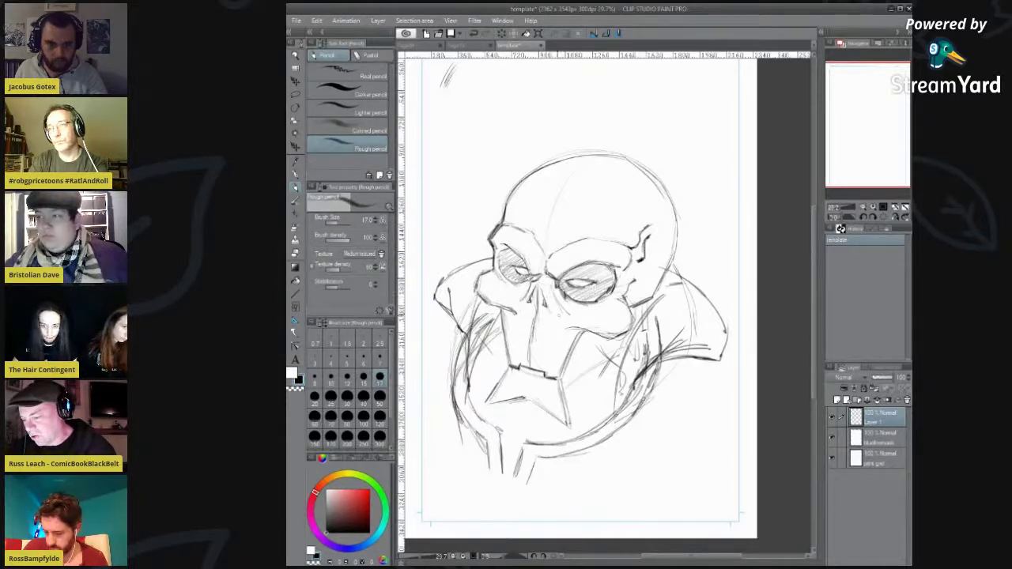
click(317, 20)
mouse_move(396, 227)
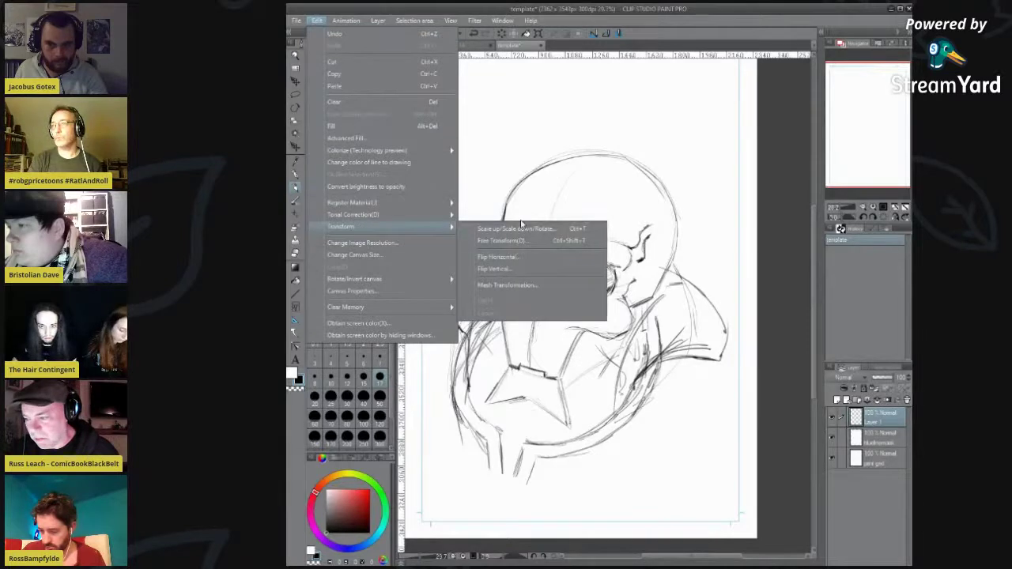
click(513, 258)
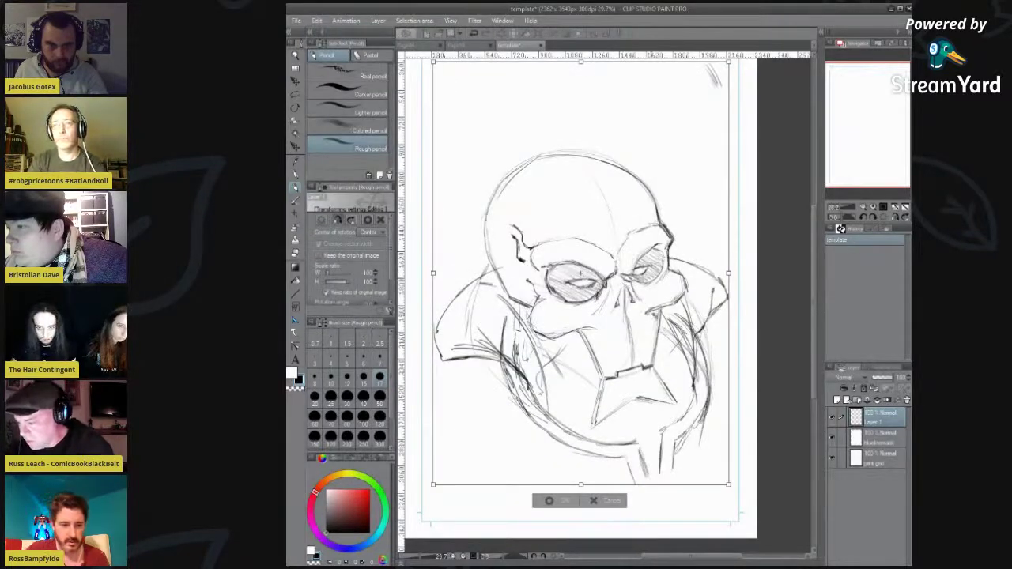
click(571, 502)
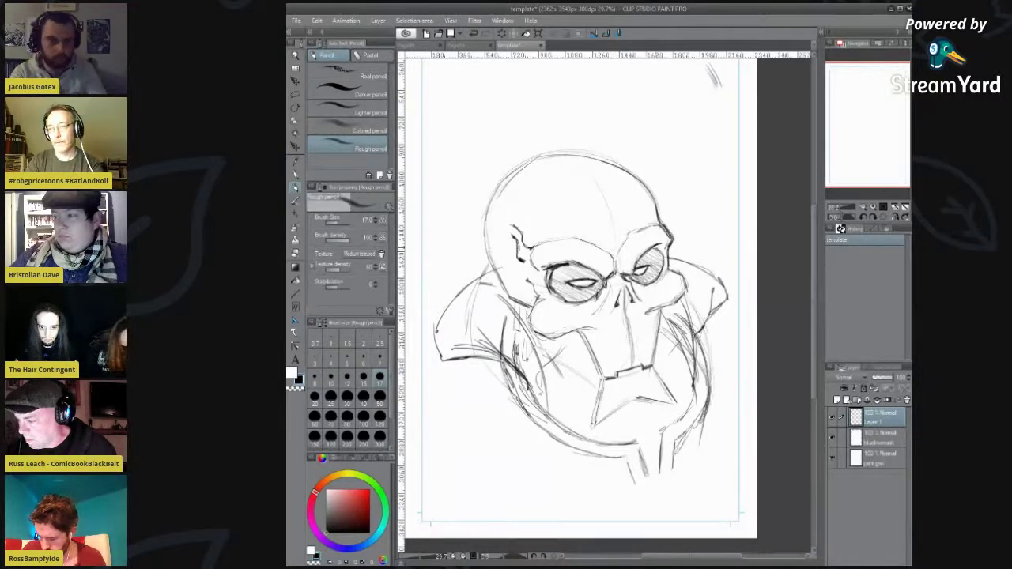
Step: Darken the eyes, brow ridges and both cheekbone outlines on the flipped head
drag(630, 278, 657, 276)
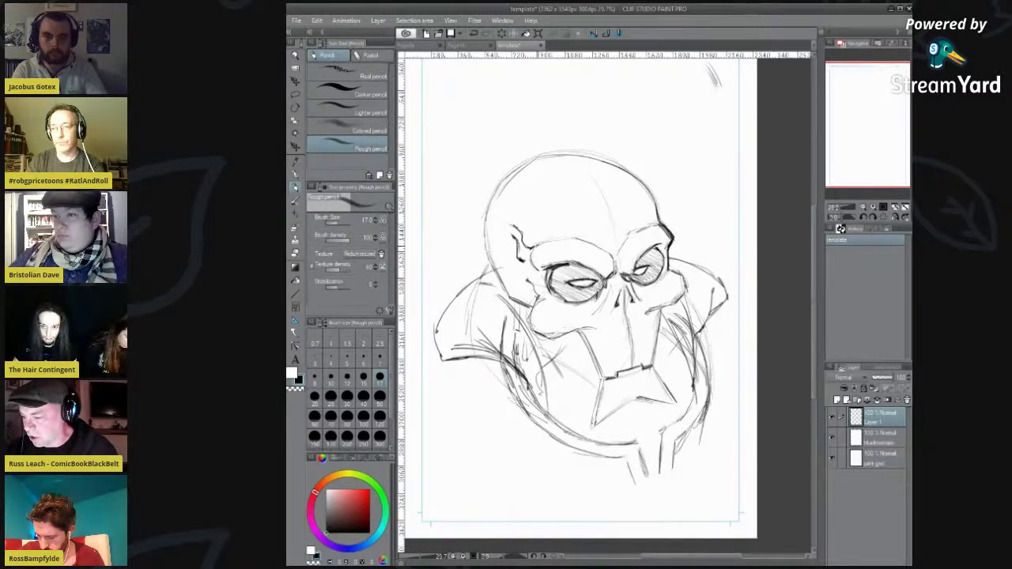
drag(530, 260, 538, 271)
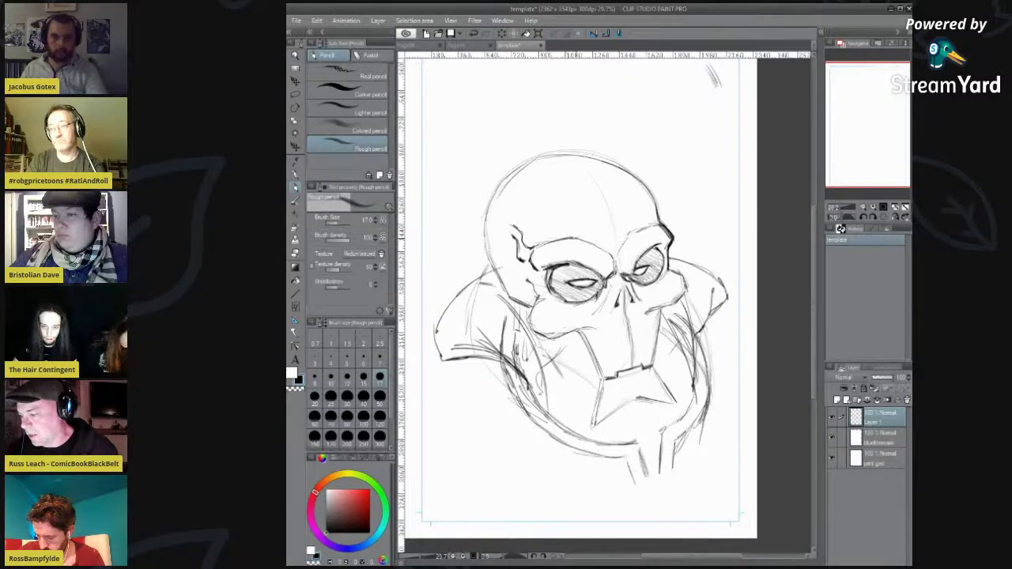
mouse_move(581, 240)
mouse_down()
mouse_move(611, 256)
mouse_move(632, 237)
mouse_up()
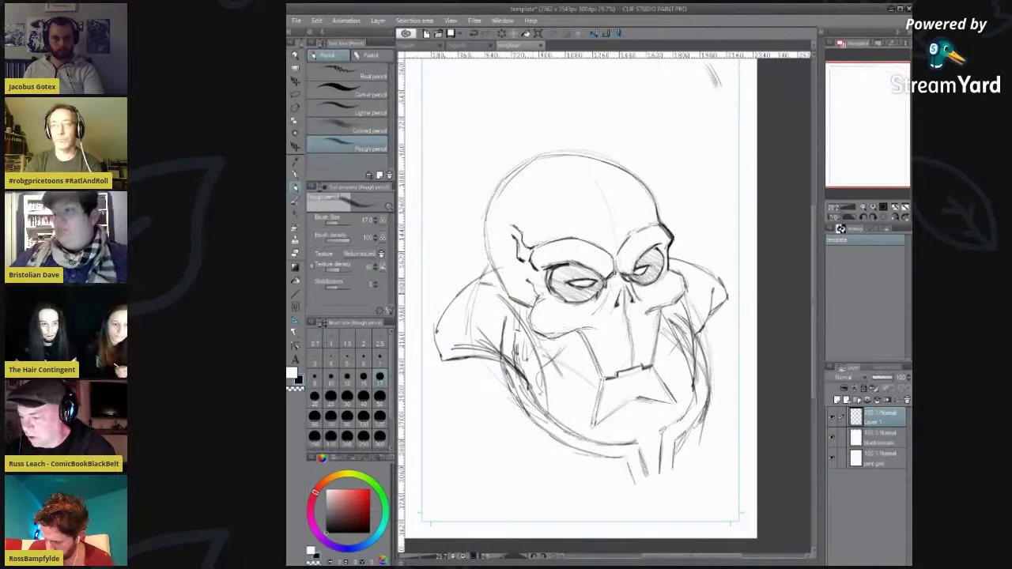
mouse_move(525, 277)
mouse_down()
mouse_move(538, 296)
mouse_move(535, 334)
mouse_move(554, 340)
mouse_move(598, 328)
mouse_up()
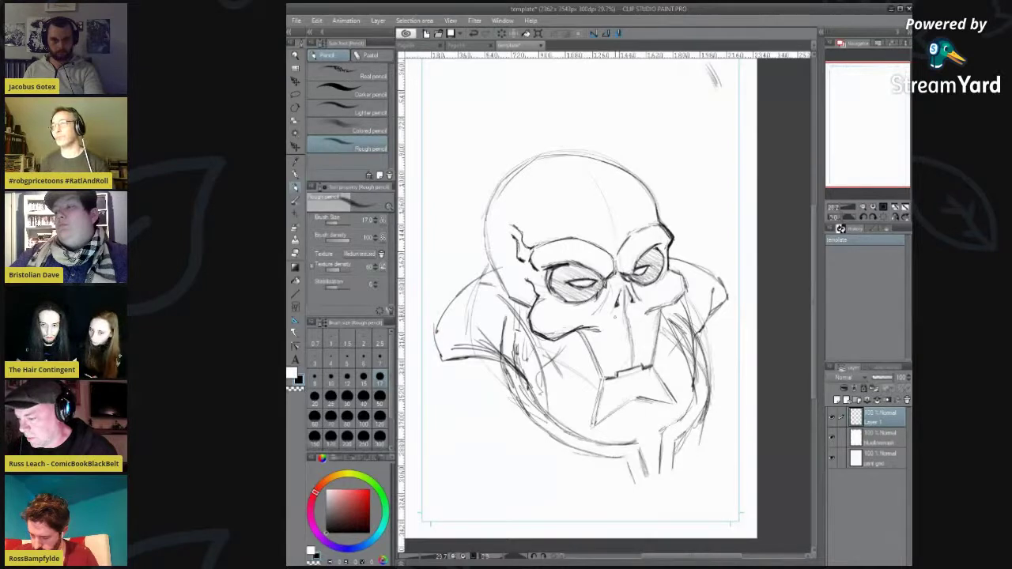
drag(659, 308, 649, 315)
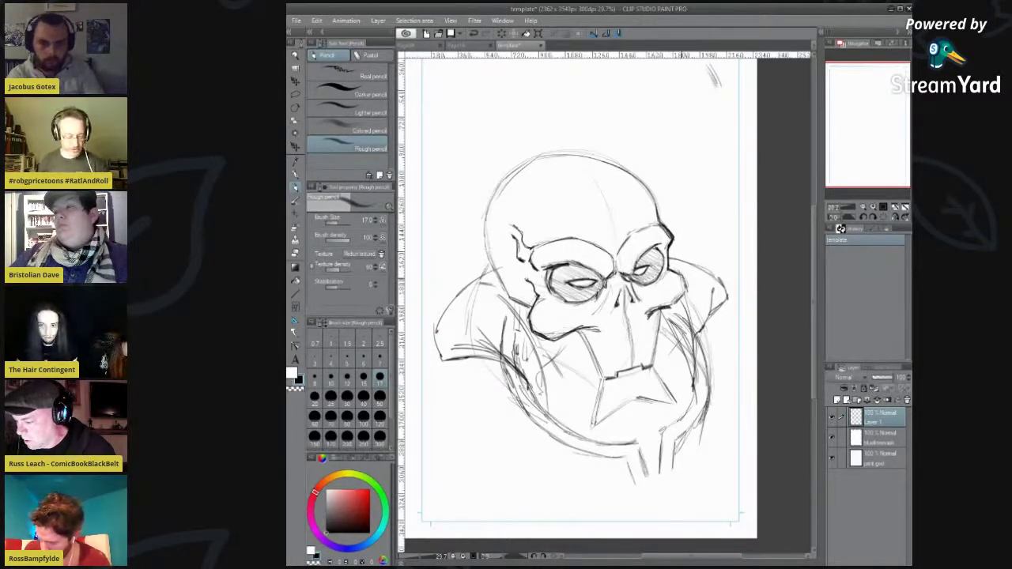
mouse_move(680, 274)
mouse_down()
mouse_move(685, 296)
mouse_move(673, 308)
mouse_up()
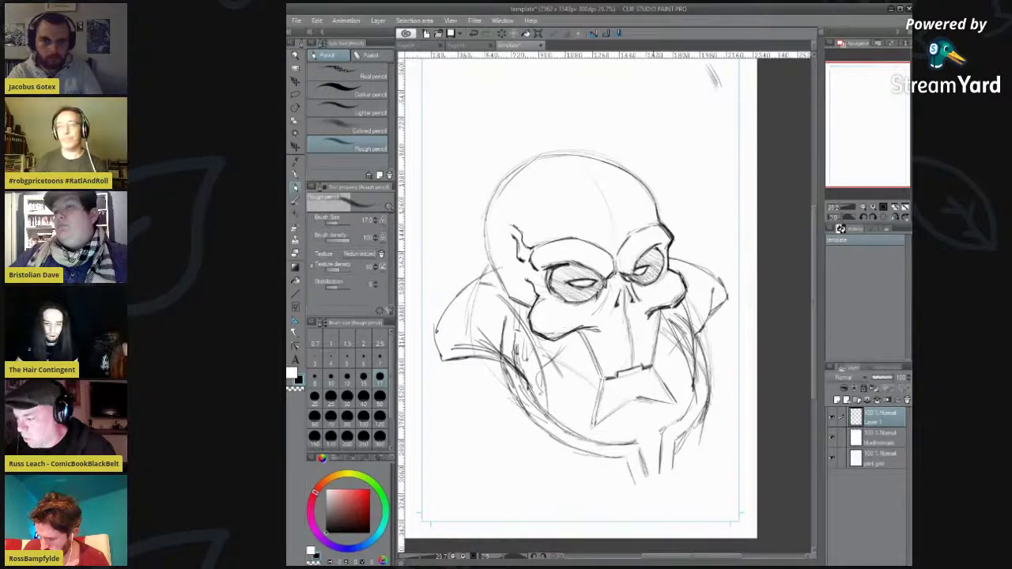
Step: Strengthen the muzzle's sides and centre line, and go over the pointed chin piece with heavier strokes
drag(581, 332, 605, 378)
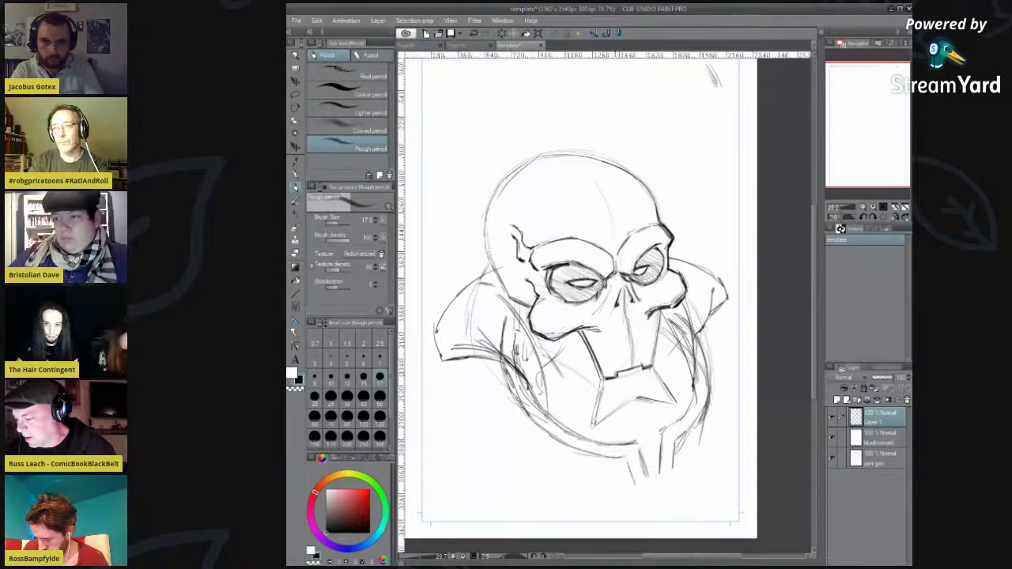
mouse_move(658, 310)
mouse_down()
mouse_move(653, 367)
mouse_move(597, 423)
mouse_up()
mouse_move(599, 381)
mouse_down()
mouse_move(594, 424)
mouse_move(633, 399)
mouse_move(677, 401)
mouse_up()
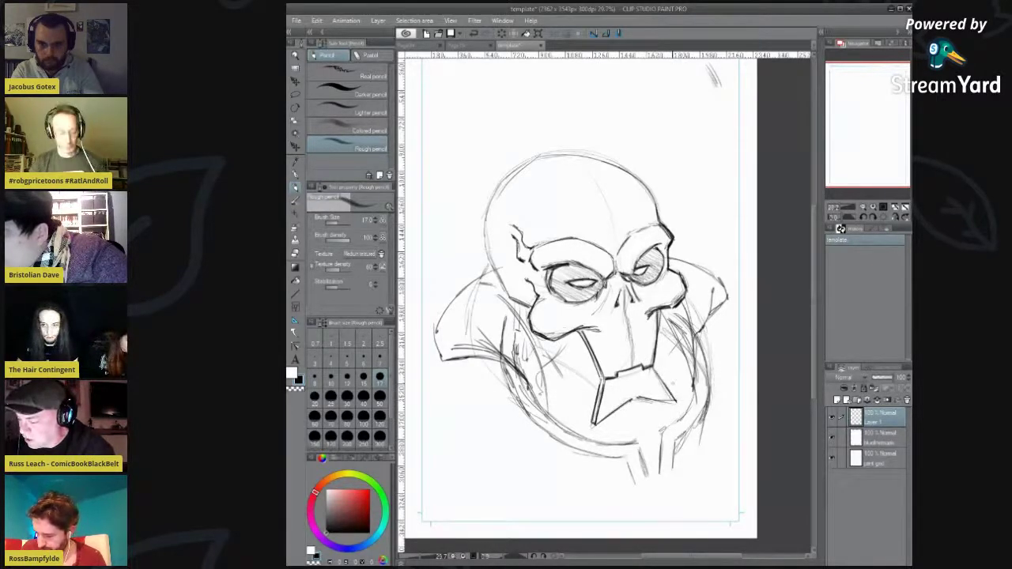
drag(624, 303, 632, 366)
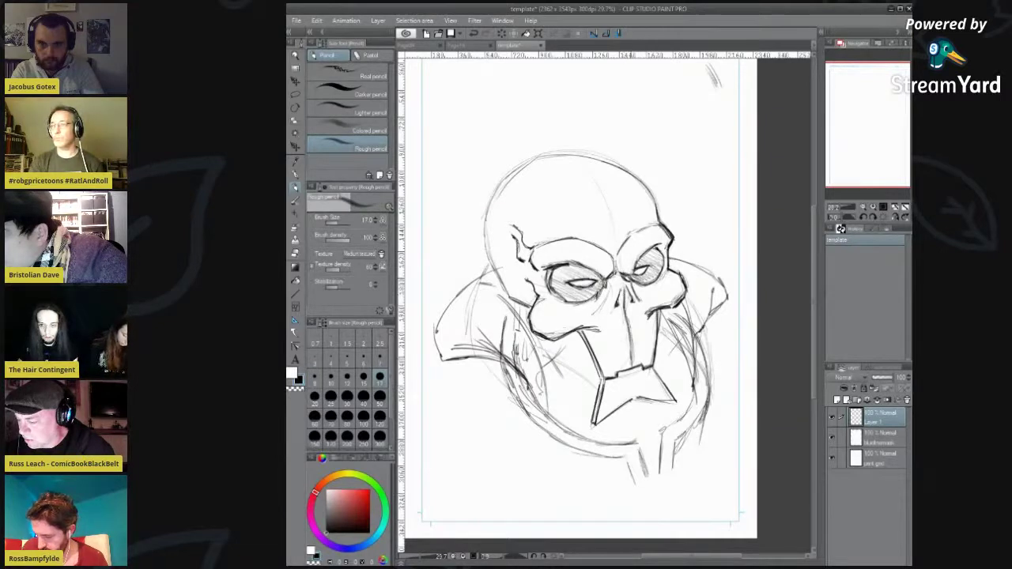
Step: Darken the crease between the brows and the cranium outline, and add short wrinkle lines on the forehead
drag(618, 263, 626, 275)
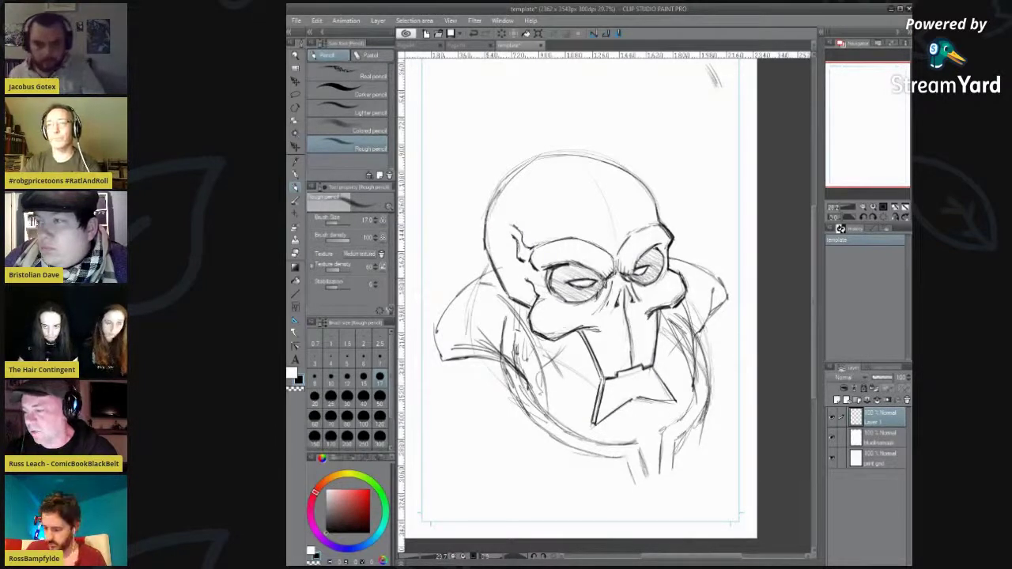
drag(552, 155, 625, 169)
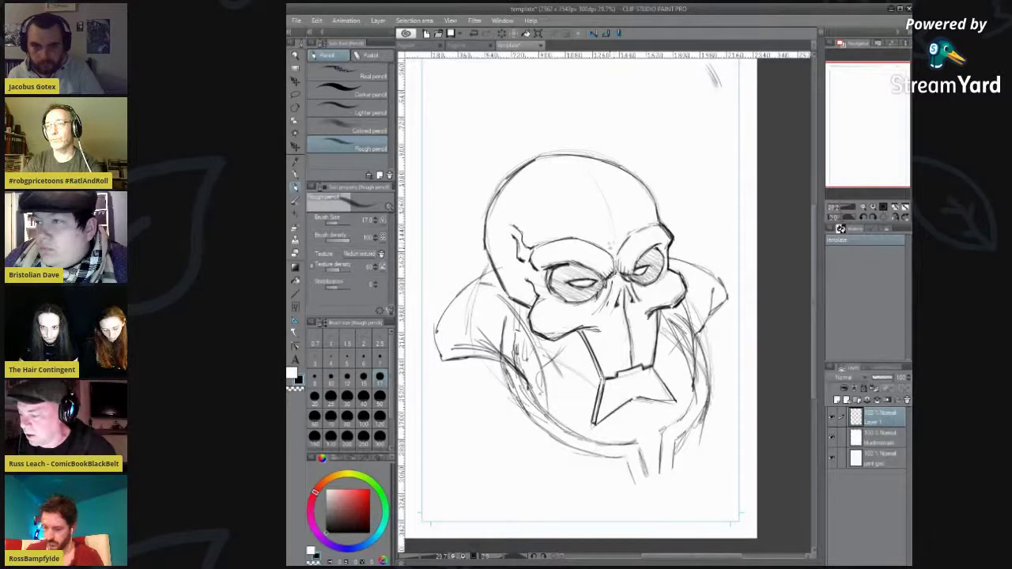
mouse_move(613, 240)
mouse_down()
mouse_move(627, 221)
mouse_move(582, 211)
mouse_up()
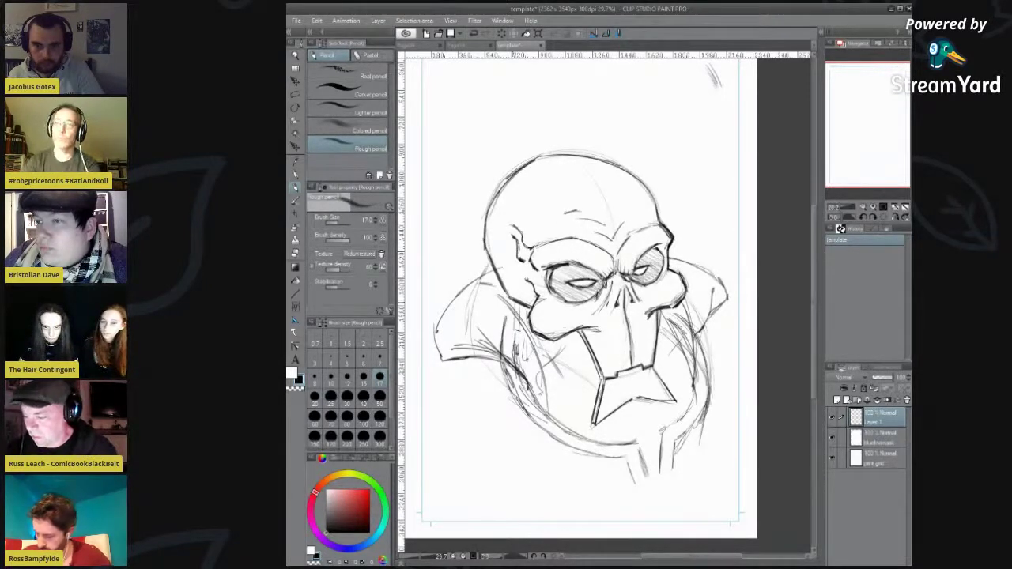
Step: Draw the front edge of the collar beside the jaw, then erase the stray construction lines around the collar and neck
drag(513, 299, 545, 409)
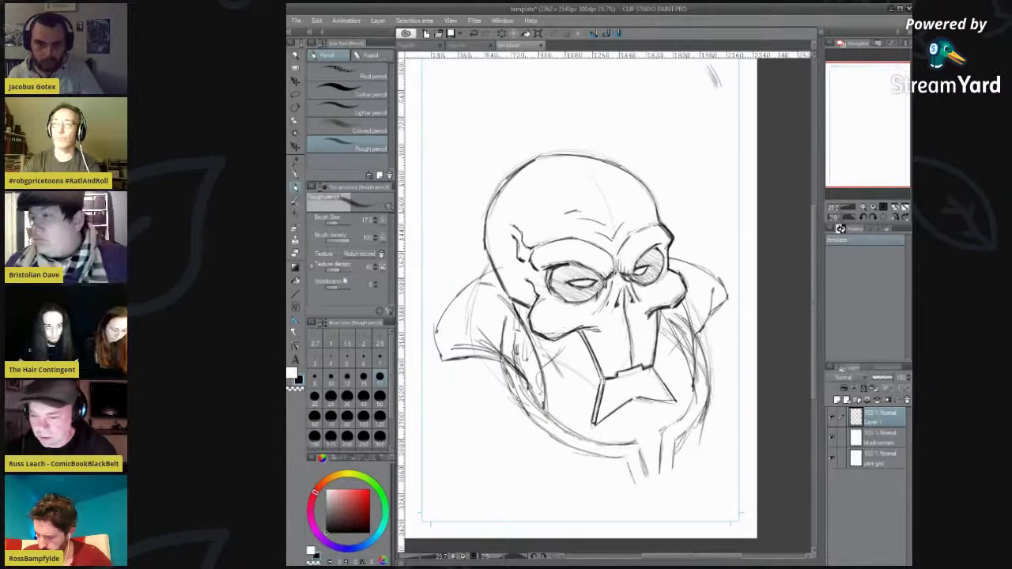
click(297, 254)
click(298, 253)
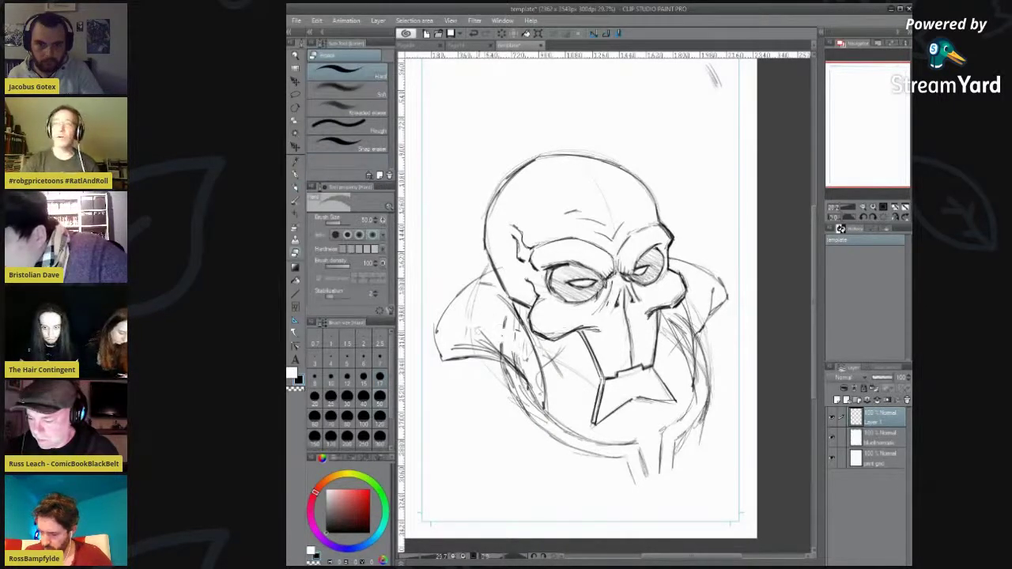
drag(489, 348, 530, 381)
mouse_move(504, 320)
mouse_down()
mouse_move(535, 382)
mouse_move(502, 344)
mouse_move(582, 441)
mouse_up()
mouse_move(675, 318)
mouse_down()
mouse_move(688, 357)
mouse_move(685, 310)
mouse_move(695, 318)
mouse_move(700, 386)
mouse_move(702, 378)
mouse_up()
drag(664, 327, 677, 353)
drag(556, 358, 586, 385)
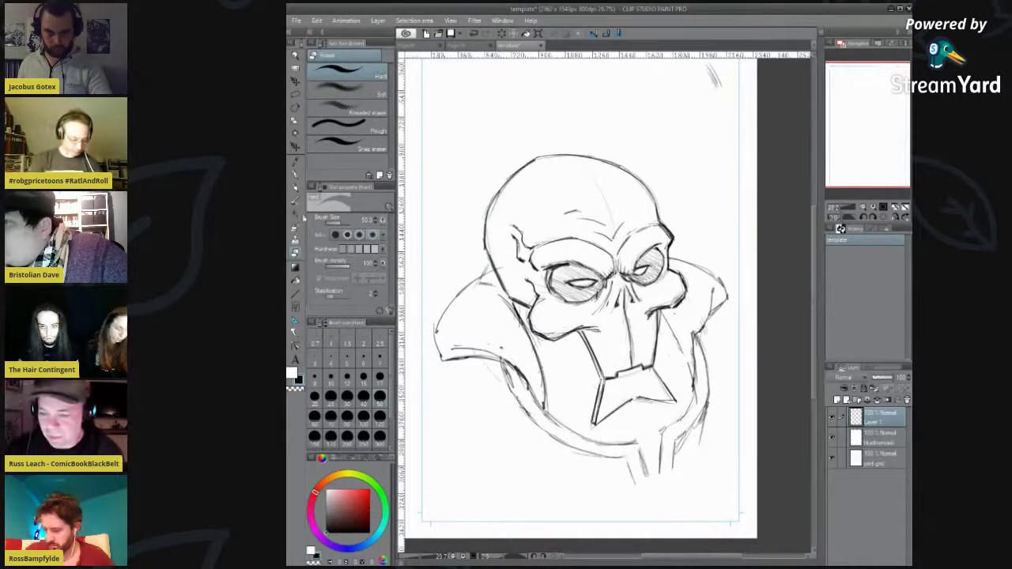
Step: Pencil rough shoulder lines below the collar and add short drip-like strokes on the neck under both cheekbones
click(295, 188)
drag(500, 363, 472, 377)
mouse_move(492, 365)
mouse_down()
mouse_move(466, 381)
mouse_move(502, 405)
mouse_up()
mouse_move(496, 363)
mouse_down()
mouse_move(497, 407)
mouse_move(536, 463)
mouse_up()
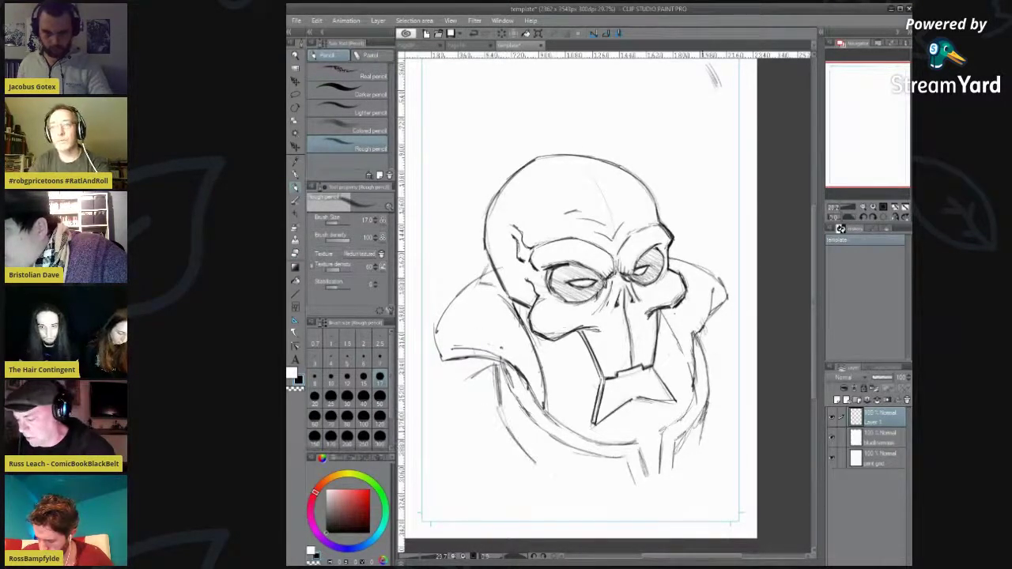
drag(553, 342, 553, 365)
mouse_move(556, 342)
mouse_down()
mouse_move(563, 391)
mouse_move(554, 402)
mouse_move(577, 355)
mouse_up()
drag(666, 333, 664, 351)
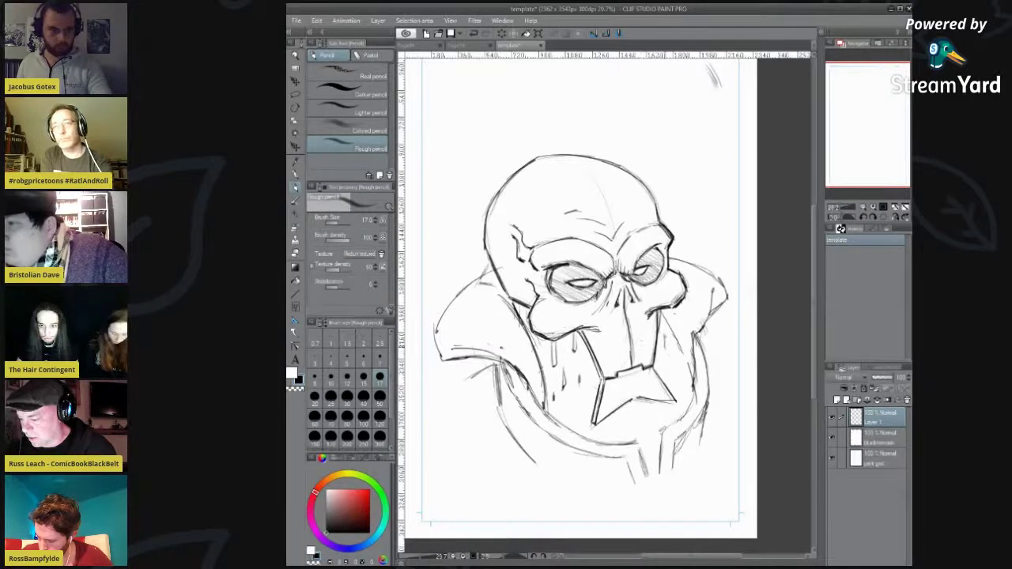
Step: Erase stray marks around the eye, brow and far cheekbone with the Hard eraser
key(e)
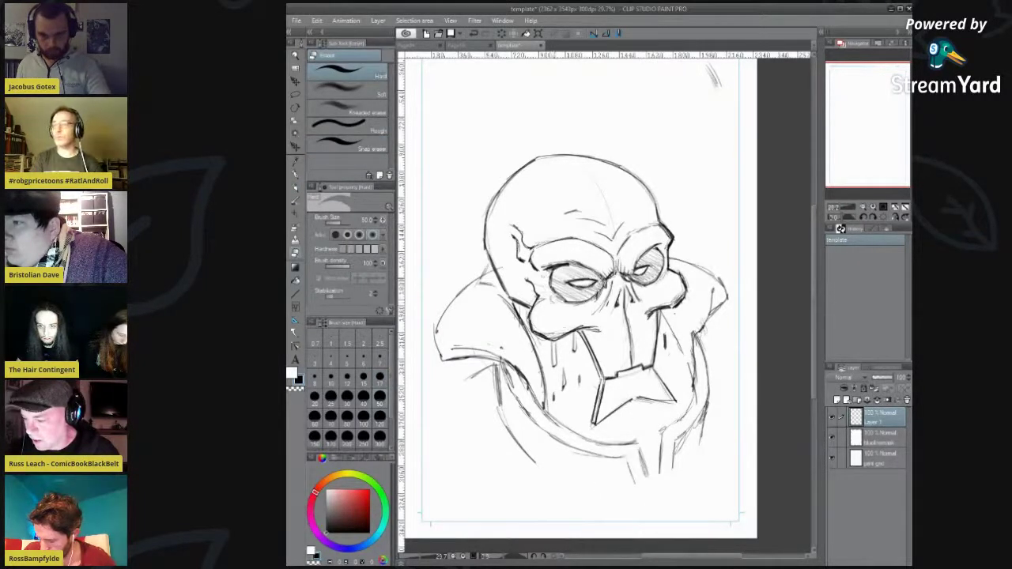
mouse_move(549, 275)
mouse_down()
mouse_move(547, 264)
mouse_move(574, 259)
mouse_up()
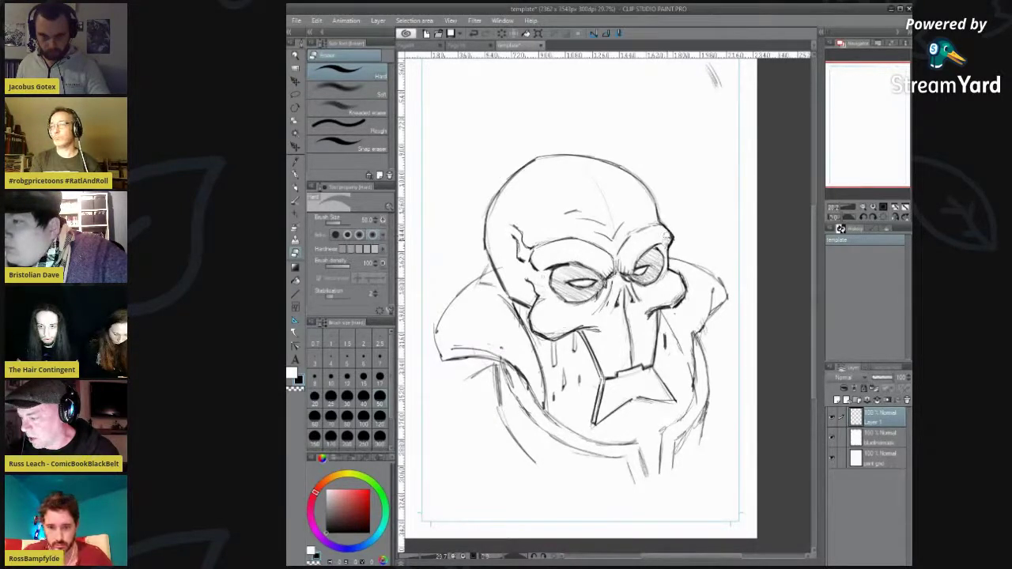
drag(677, 291, 674, 300)
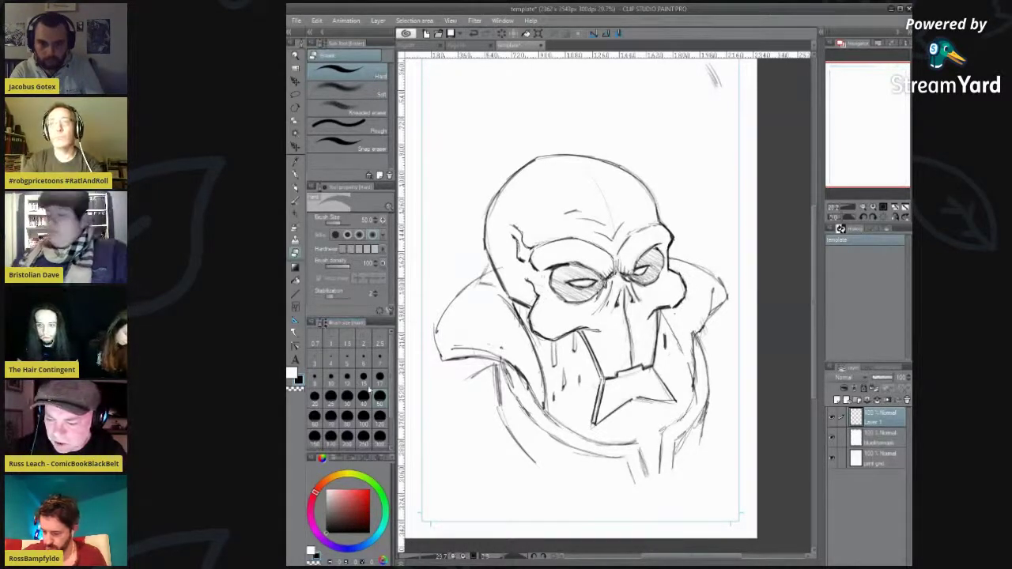
Step: Redraw the far cheekbone's outline with a heavier Rough pencil line and tidy it with the Hard eraser at size 12
click(348, 377)
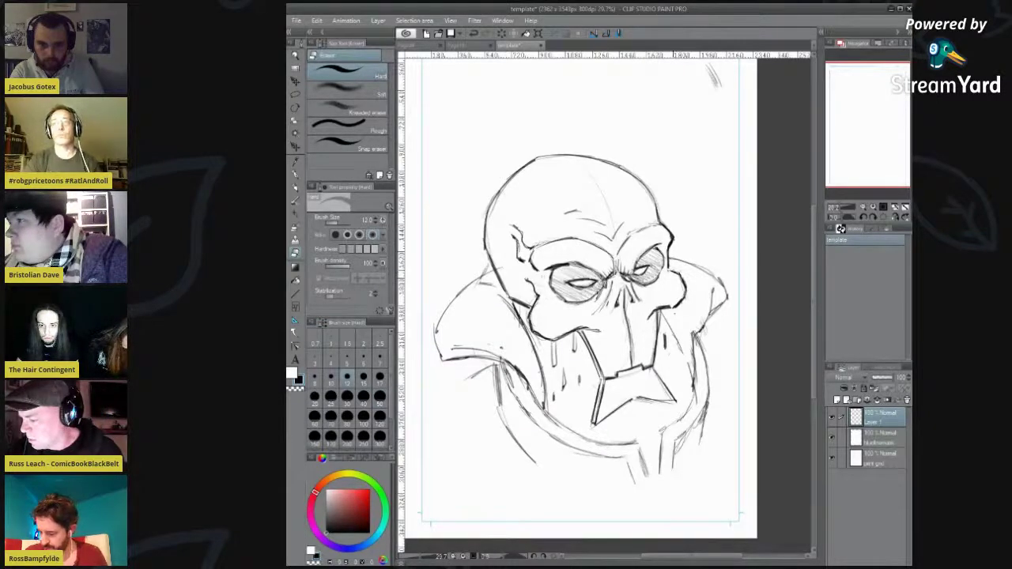
key(p)
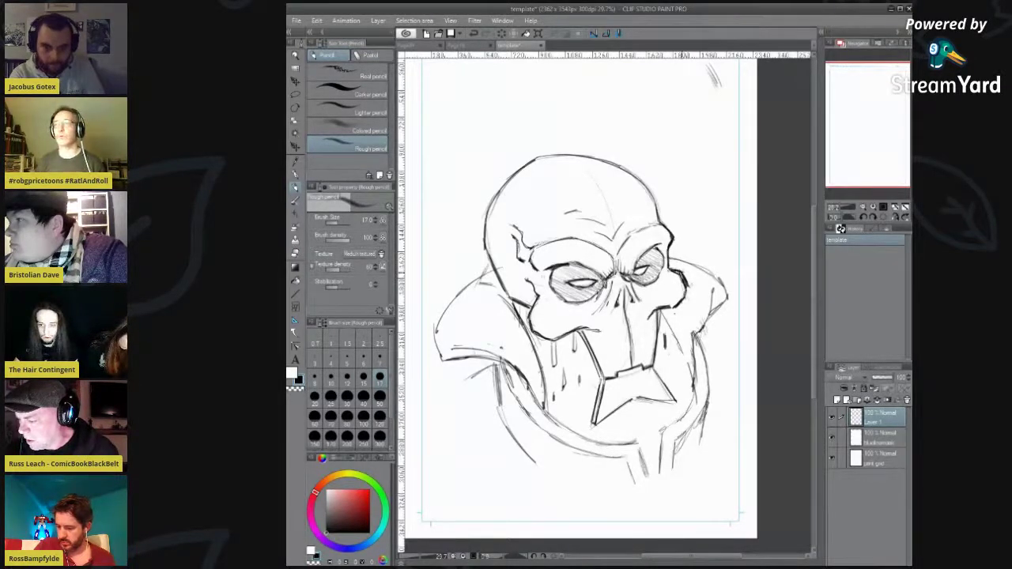
drag(689, 291, 674, 309)
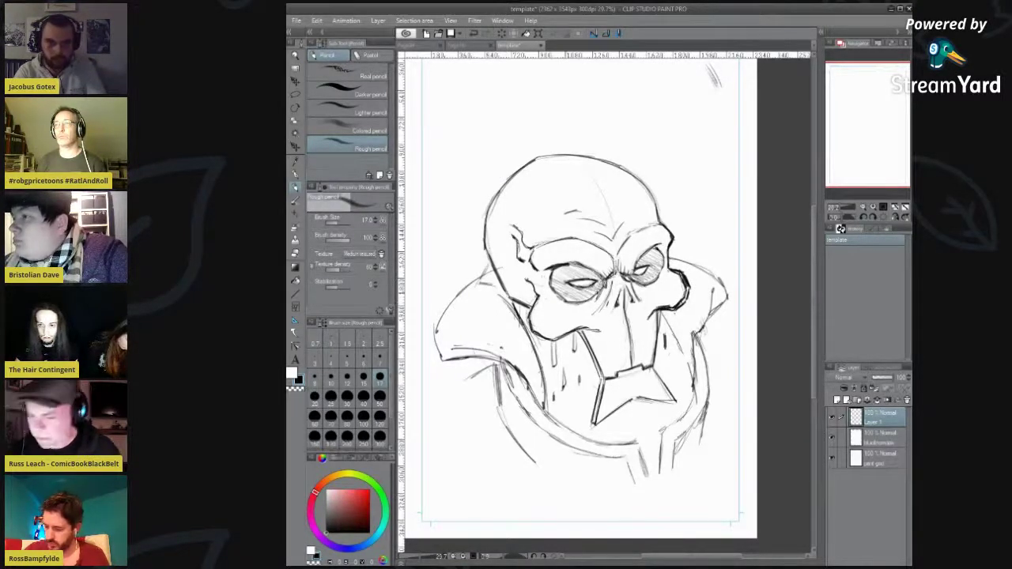
key(e)
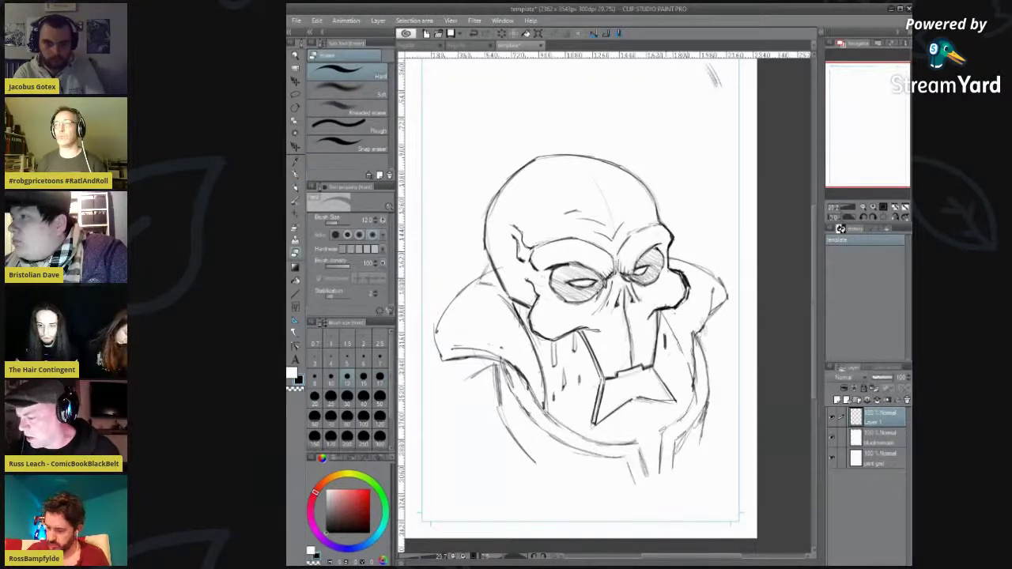
click(296, 188)
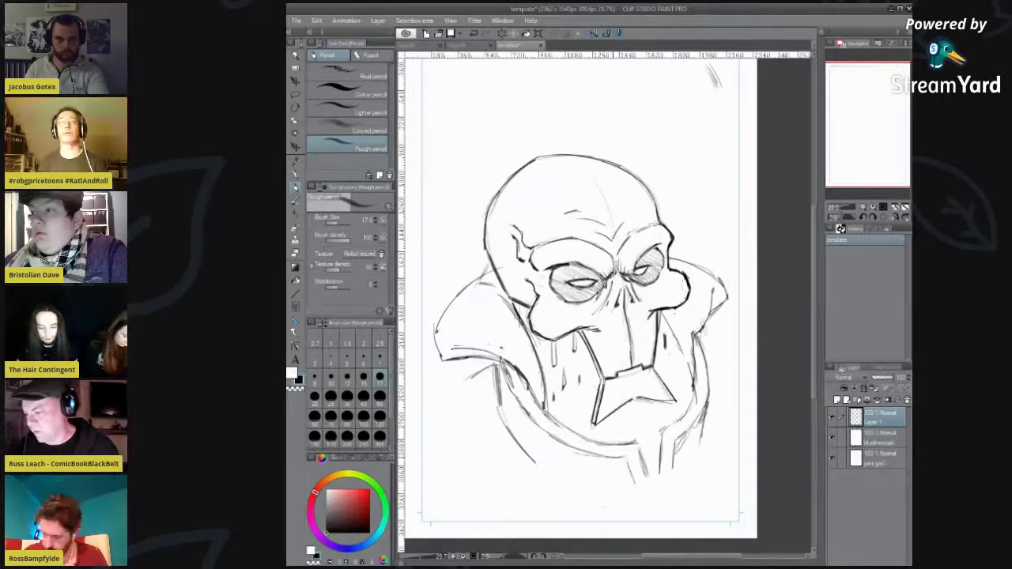
click(316, 20)
mouse_move(356, 227)
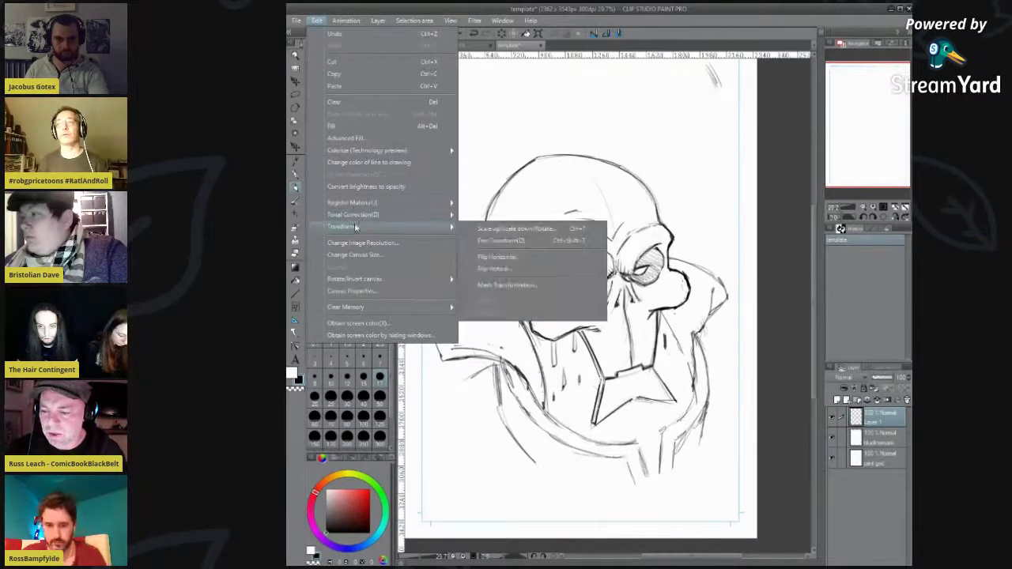
click(513, 231)
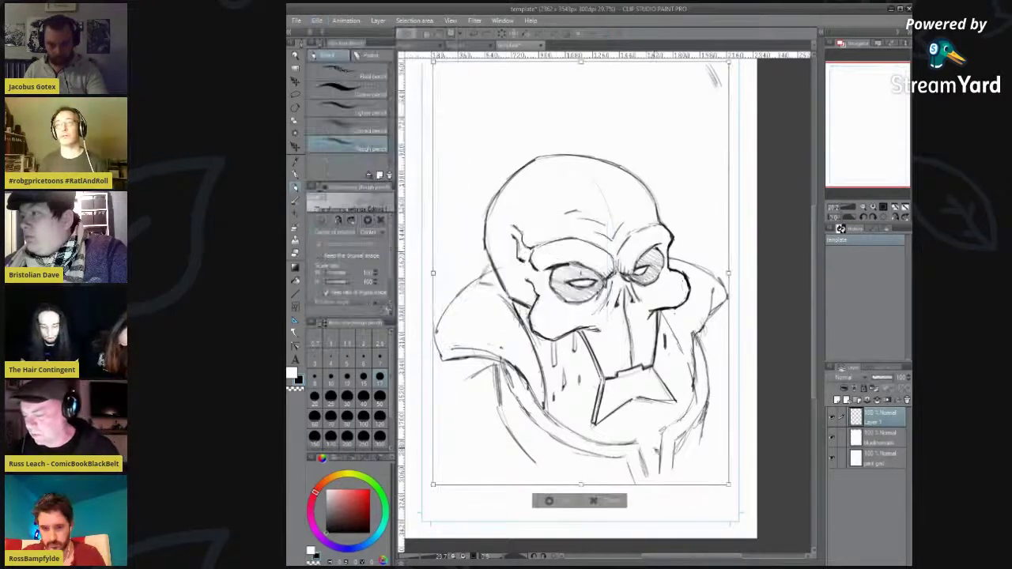
click(613, 503)
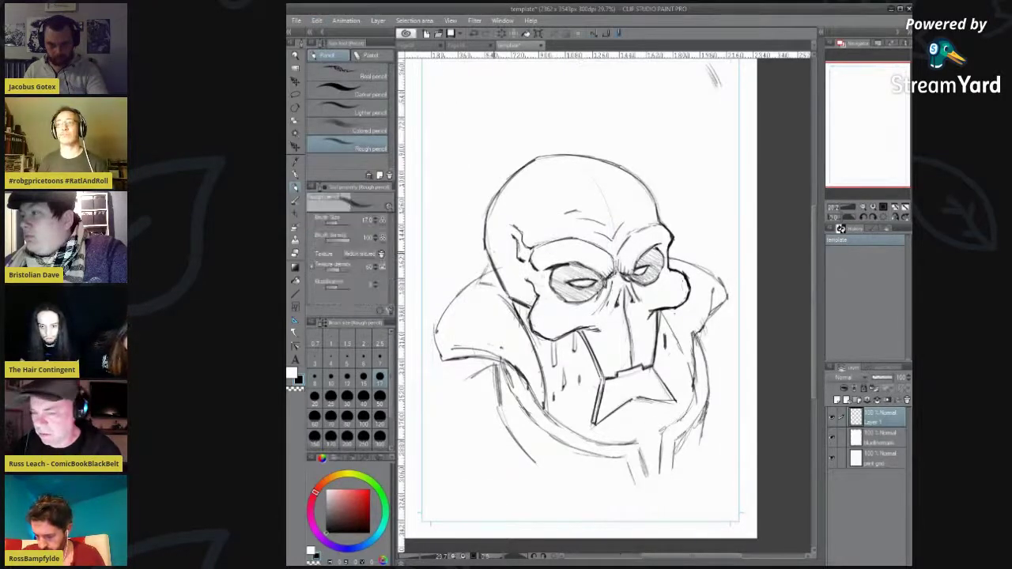
click(318, 22)
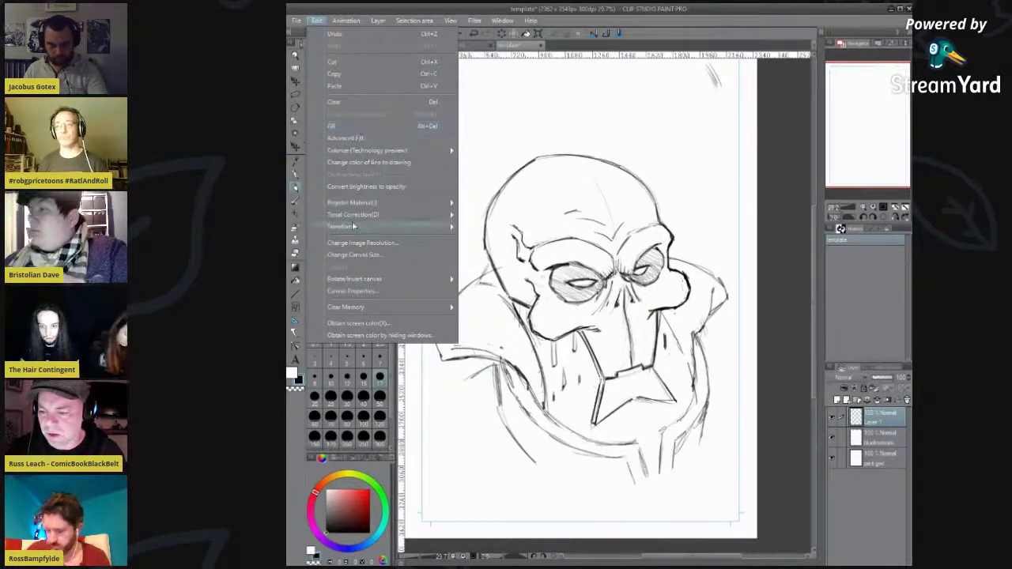
mouse_move(353, 226)
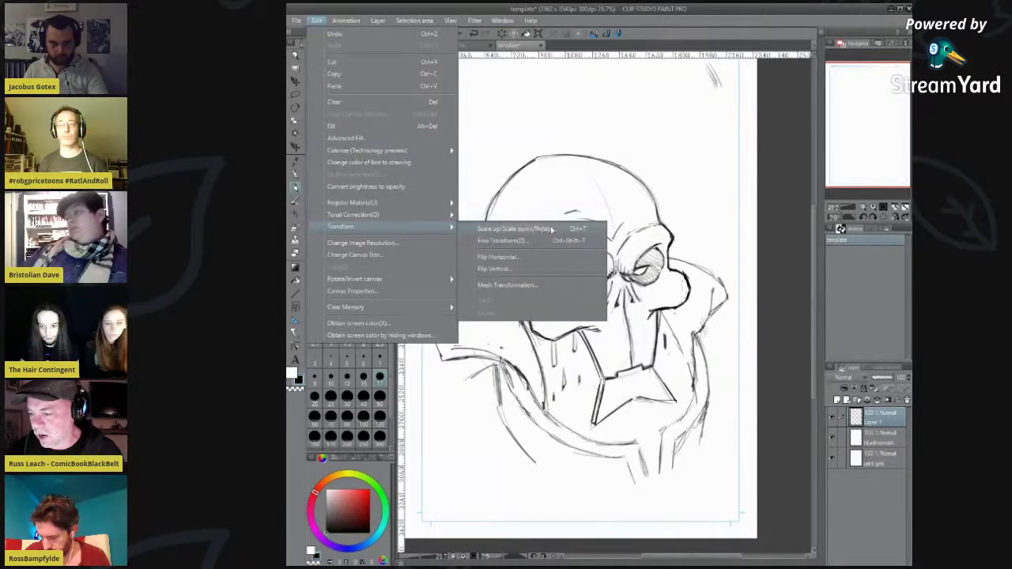
click(511, 268)
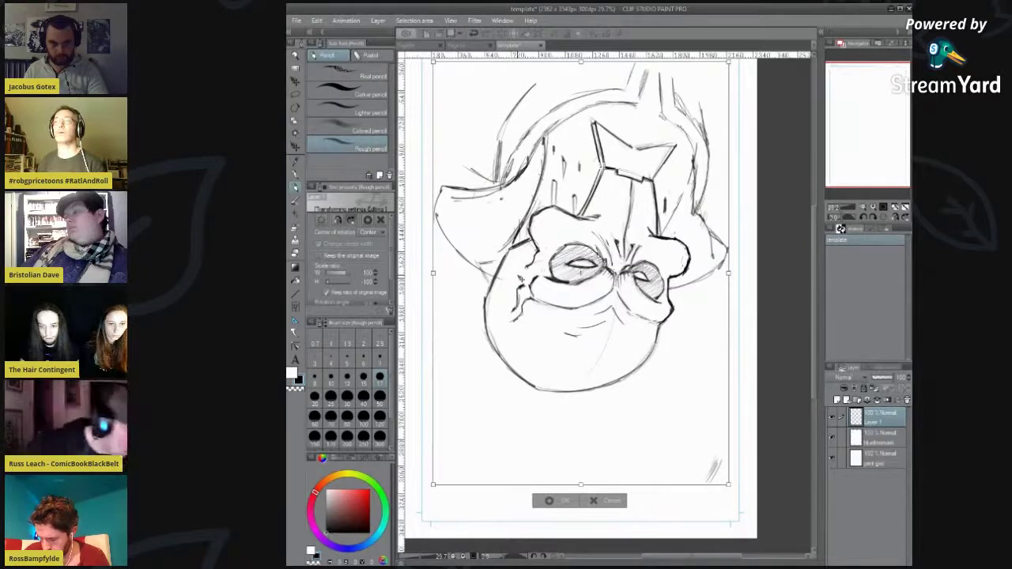
key(ctrl+z)
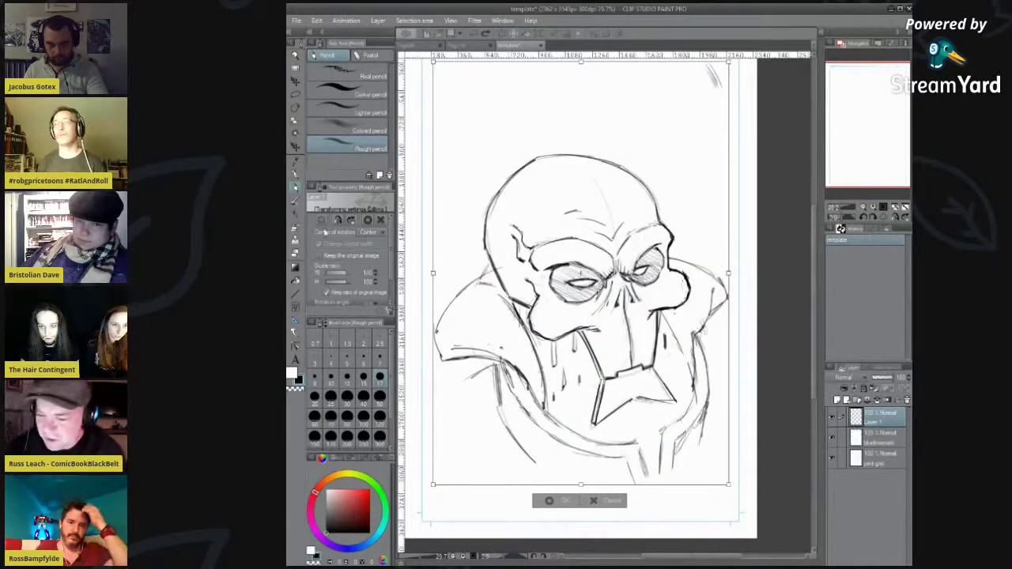
click(296, 188)
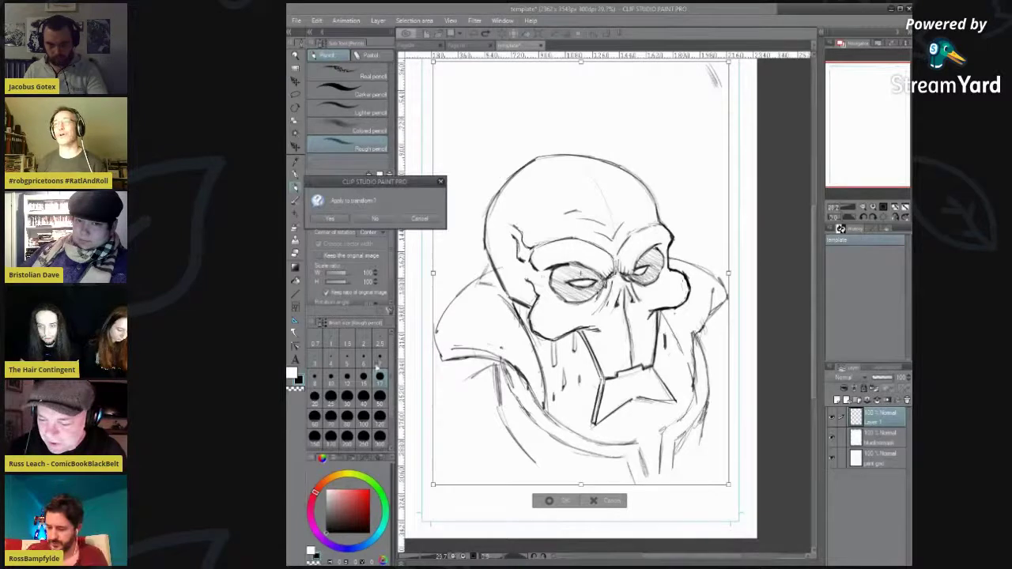
click(331, 220)
Step: Darken the rims and hatching of both eye sockets with the Rough pencil
mouse_move(557, 293)
mouse_down()
mouse_move(588, 302)
mouse_move(600, 289)
mouse_up()
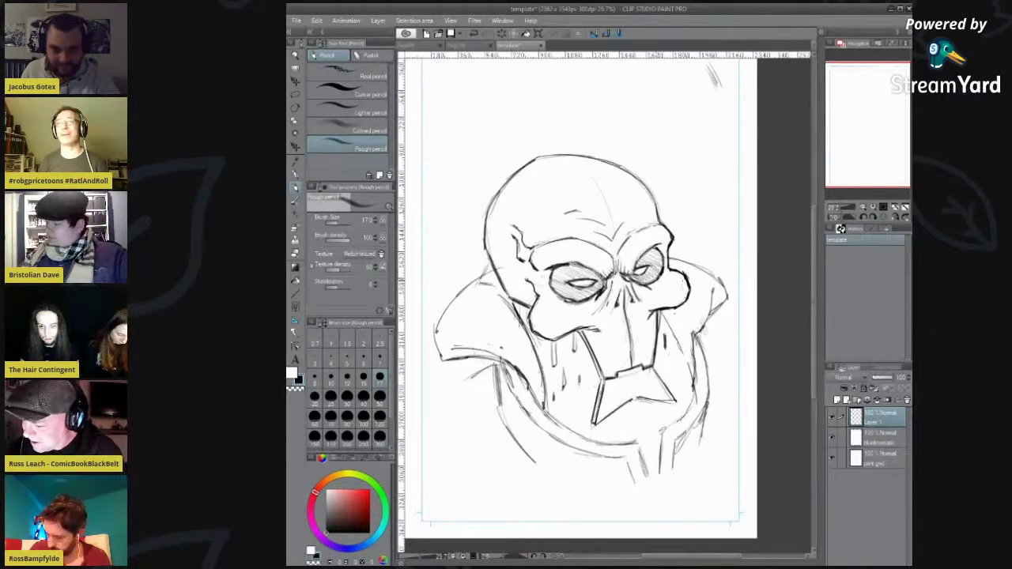
drag(635, 266, 660, 249)
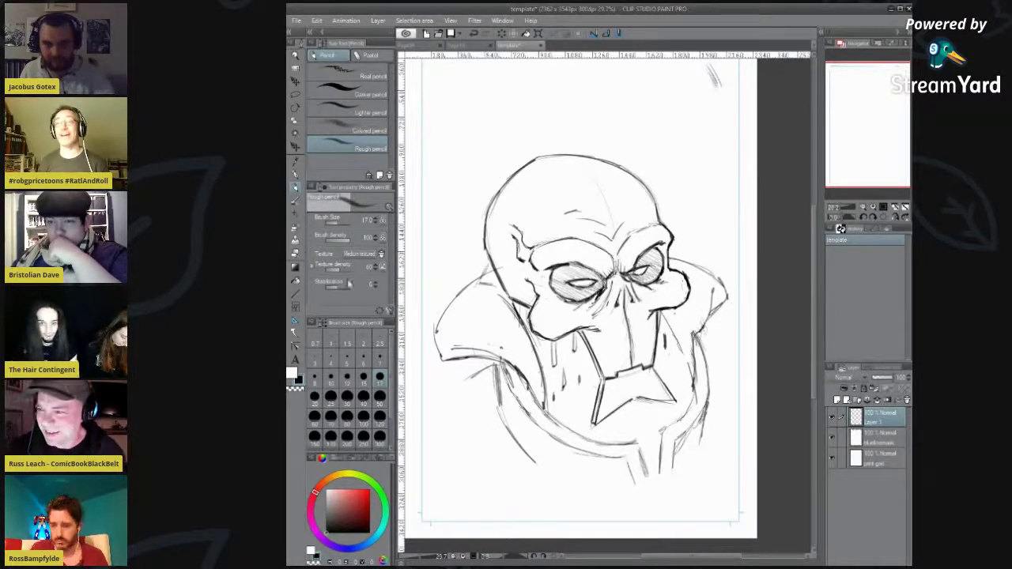
Step: Flip the sketch layer horizontally
click(317, 21)
mouse_move(380, 226)
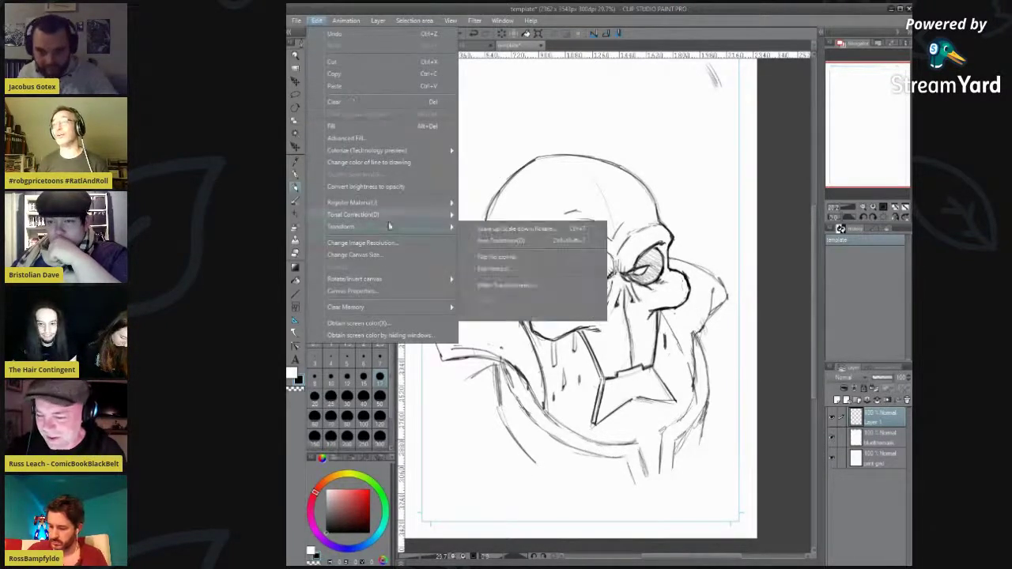
click(521, 261)
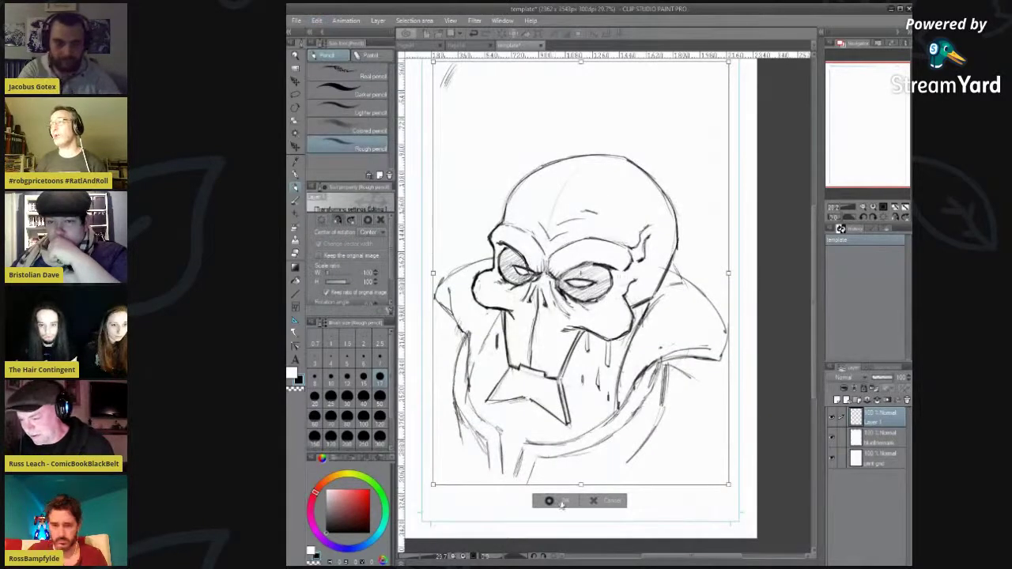
Step: Shade the neck, the shoulder area and the collar folds with broad Rough pencil strokes at brush size 250
scroll(552, 349, down, 3)
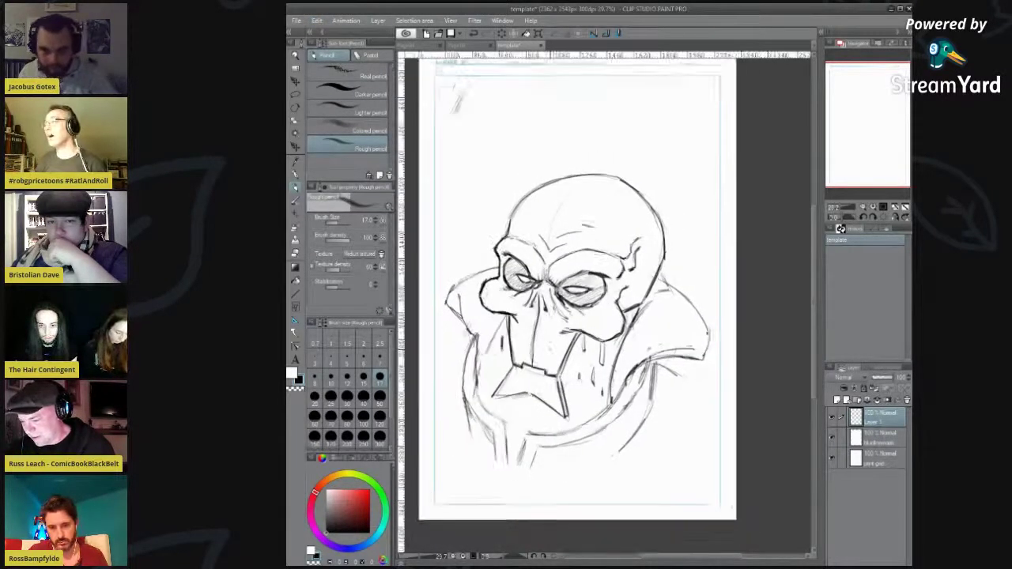
key(ctrl+plus)
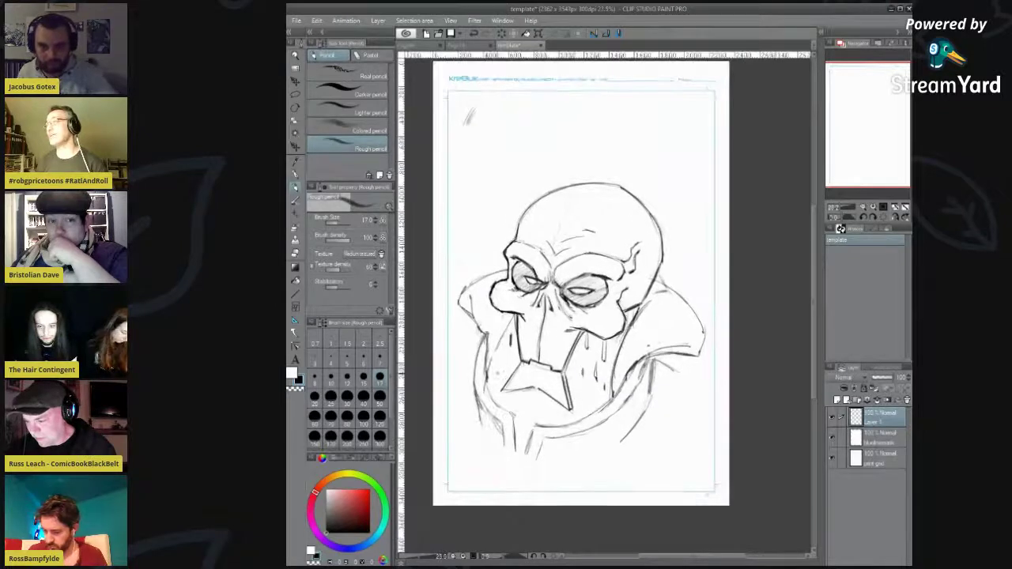
click(380, 433)
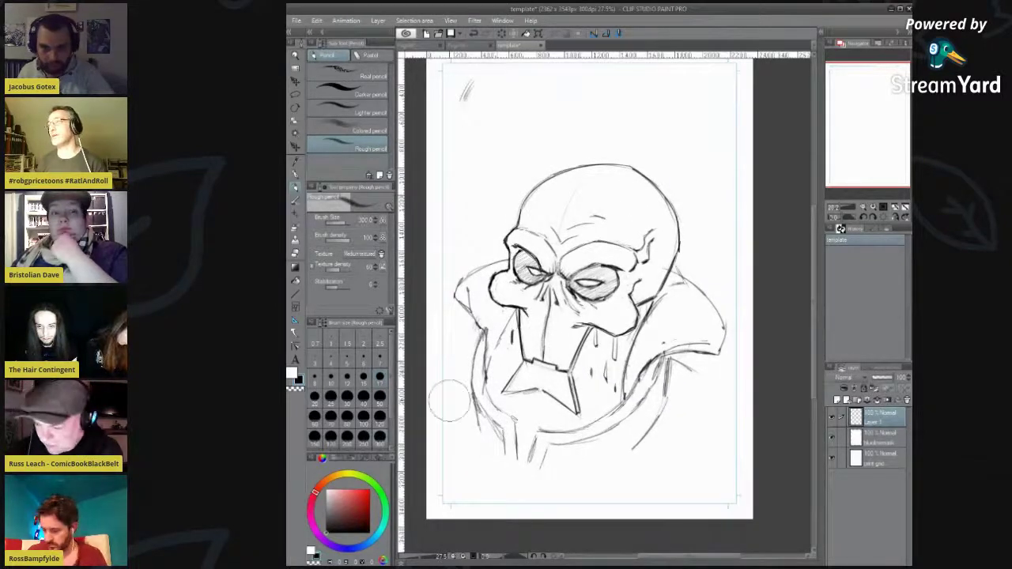
click(364, 440)
mouse_move(506, 320)
mouse_down()
mouse_move(522, 352)
mouse_move(507, 387)
mouse_move(502, 356)
mouse_move(494, 380)
mouse_move(518, 410)
mouse_move(538, 399)
mouse_move(518, 431)
mouse_move(520, 451)
mouse_move(530, 428)
mouse_move(565, 399)
mouse_move(566, 423)
mouse_move(557, 419)
mouse_move(583, 375)
mouse_move(588, 413)
mouse_move(579, 370)
mouse_move(587, 402)
mouse_move(595, 341)
mouse_move(574, 383)
mouse_move(592, 344)
mouse_move(593, 396)
mouse_move(581, 372)
mouse_move(601, 332)
mouse_move(633, 344)
mouse_move(640, 336)
mouse_move(625, 379)
mouse_move(649, 309)
mouse_move(637, 329)
mouse_move(649, 317)
mouse_move(656, 399)
mouse_move(660, 384)
mouse_move(625, 428)
mouse_move(586, 451)
mouse_move(641, 420)
mouse_move(625, 447)
mouse_move(637, 443)
mouse_move(696, 396)
mouse_move(656, 443)
mouse_move(668, 427)
mouse_move(708, 428)
mouse_move(664, 348)
mouse_move(645, 375)
mouse_move(688, 324)
mouse_move(676, 317)
mouse_move(648, 379)
mouse_up()
mouse_move(672, 340)
mouse_down()
mouse_move(708, 372)
mouse_move(718, 361)
mouse_up()
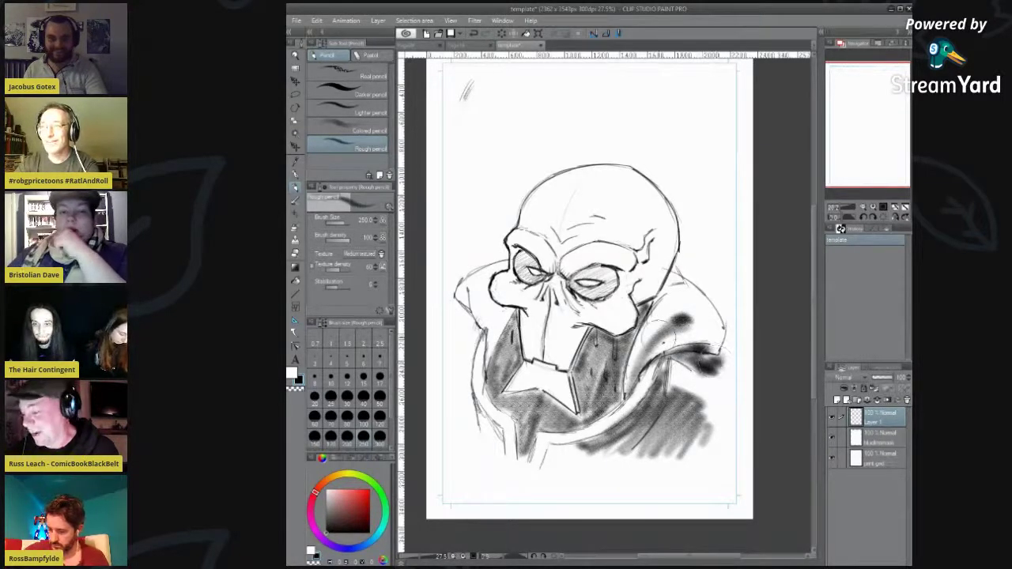
mouse_move(494, 306)
mouse_down()
mouse_move(473, 333)
mouse_move(460, 325)
mouse_move(467, 337)
mouse_up()
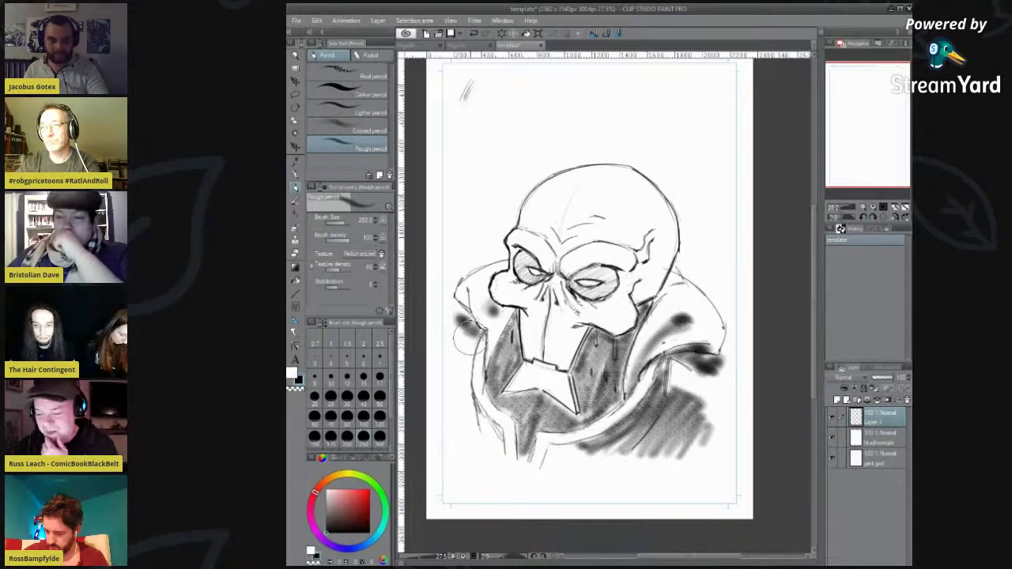
Step: Fill both eye sockets with dark shading around the eyes using the Rough pencil at size 150
click(316, 437)
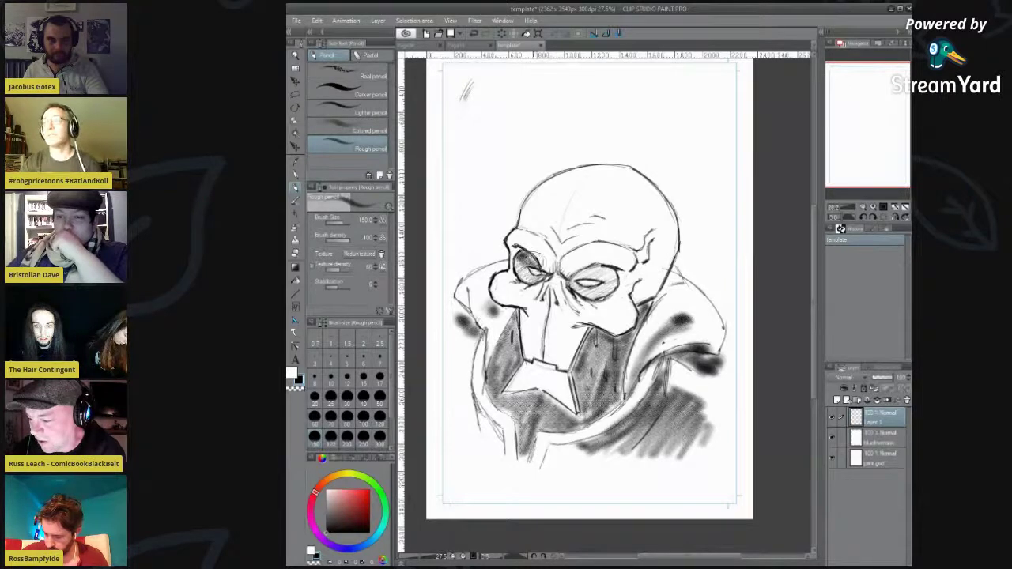
drag(519, 270, 533, 279)
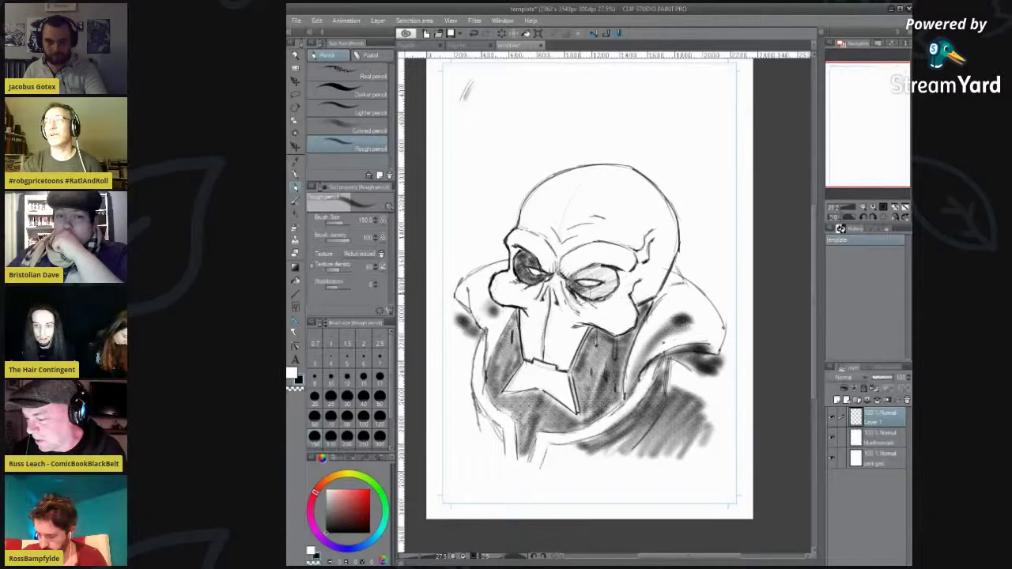
drag(576, 273, 614, 282)
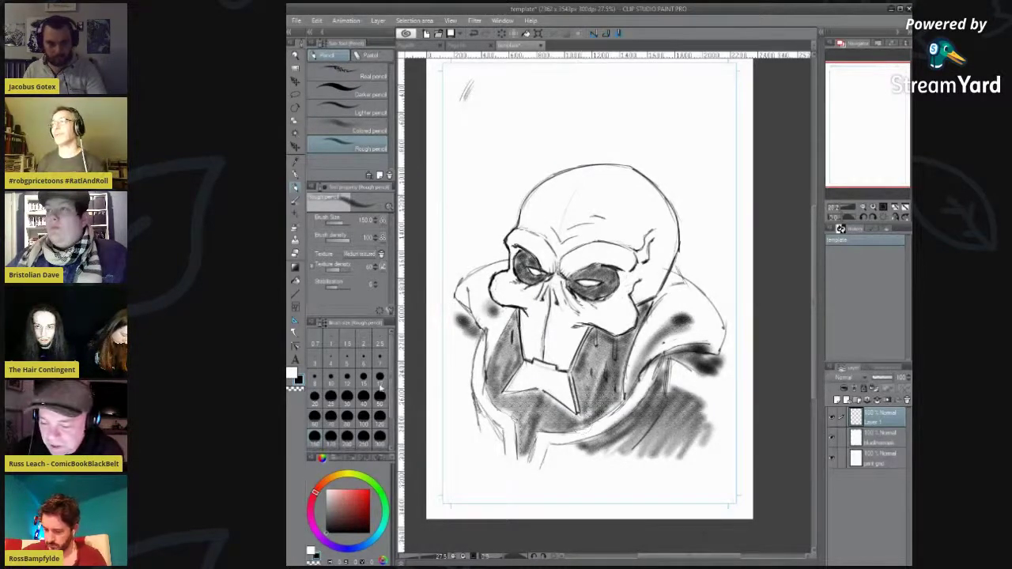
Step: Draw thin curved contour lines on both sides of the cranium with the Rough pencil at size 15
click(364, 380)
drag(546, 182, 531, 227)
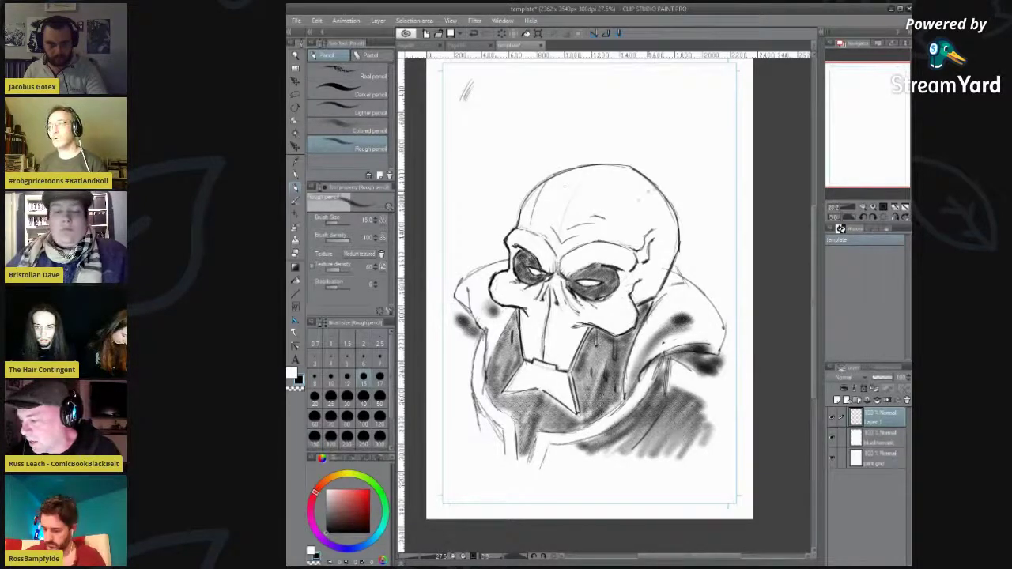
drag(621, 228, 616, 242)
drag(657, 190, 617, 242)
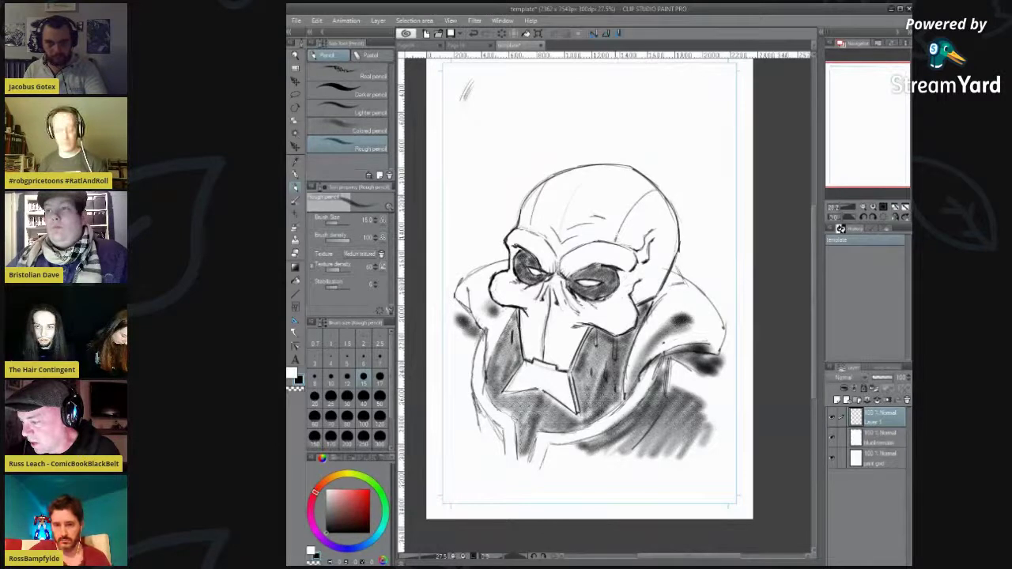
Step: Continue the cranium contour lines down over the brows and add thin strokes at the back of the jaw with the Rough pencil at size 15
drag(535, 235, 529, 253)
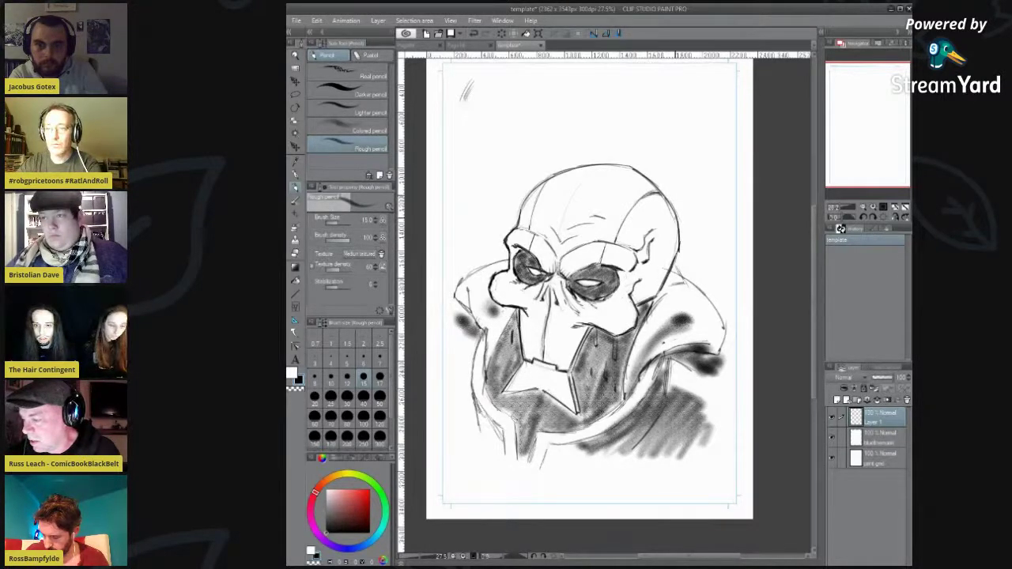
drag(678, 253, 659, 295)
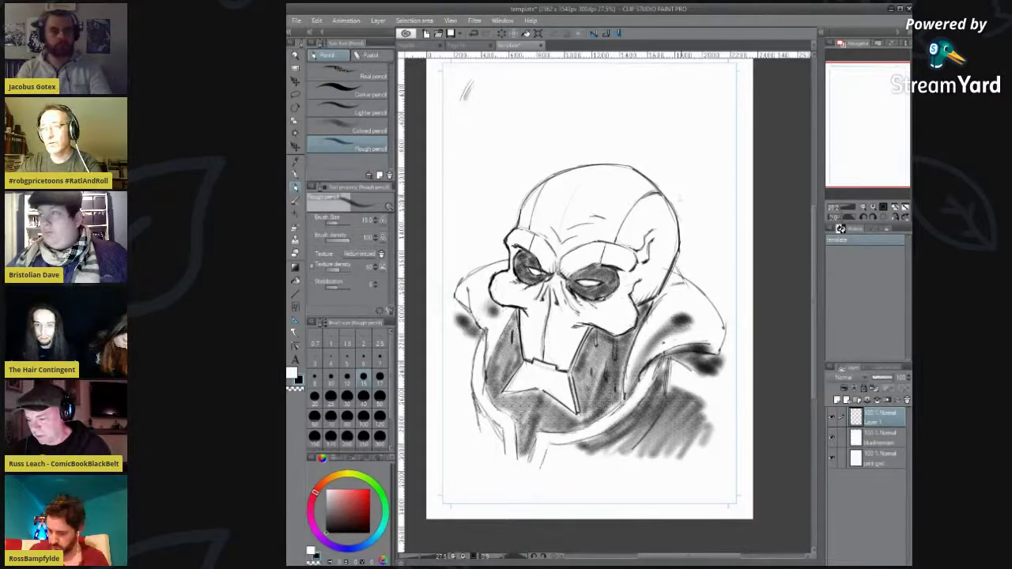
scroll(702, 212, up, 1)
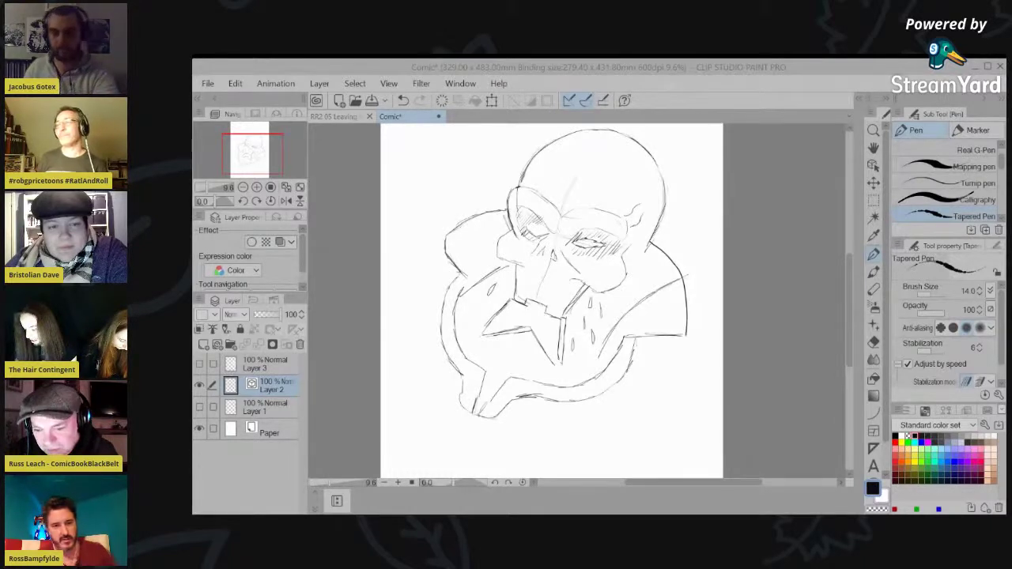
Step: Try selecting the blank area outside the character's outline with Auto select referring to all layers, and clear the selection
click(753, 305)
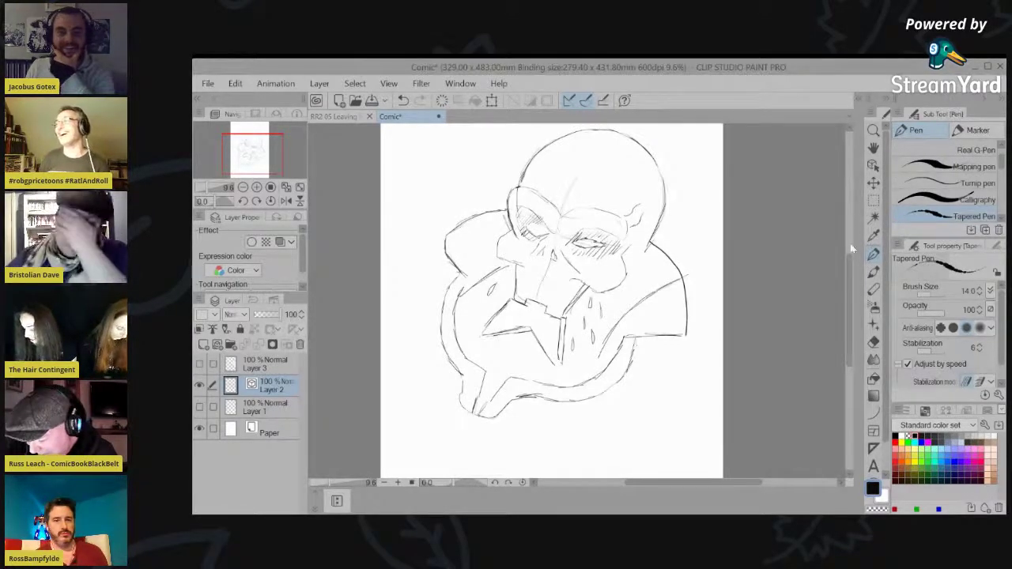
click(874, 217)
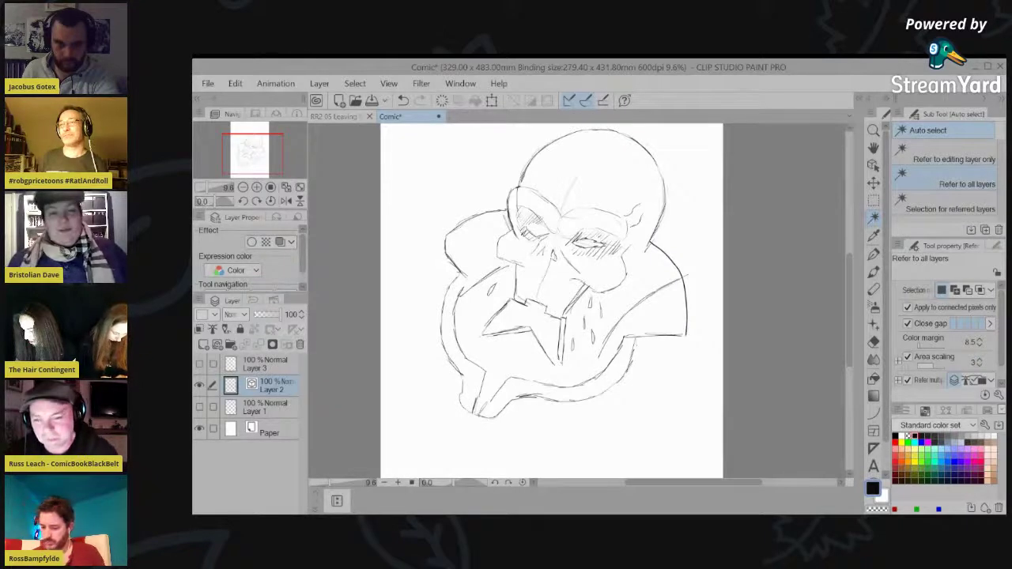
click(716, 255)
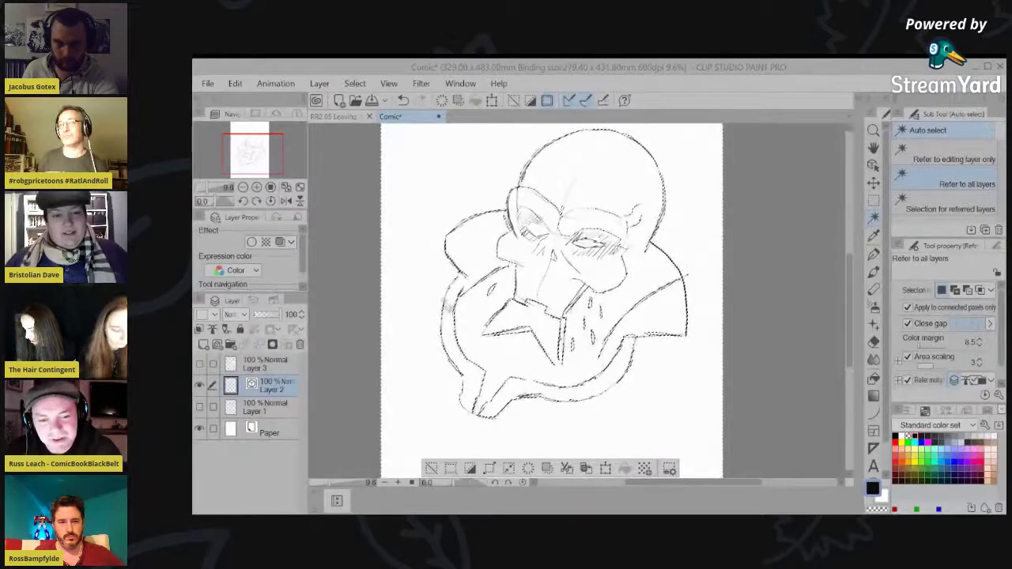
click(548, 334)
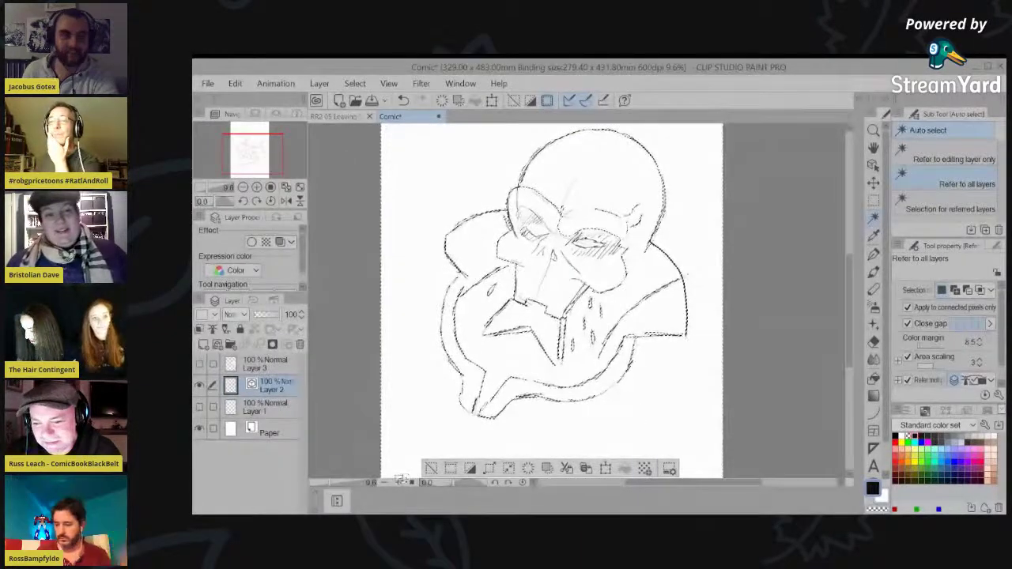
click(430, 470)
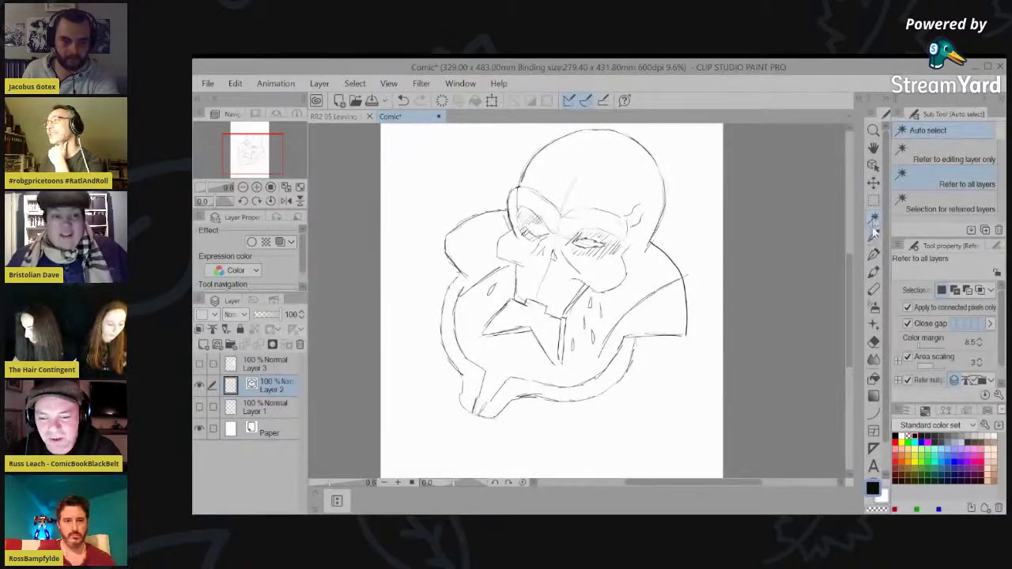
Step: Close the gaps in the collar's lower outline on Layer 2 with the Tapered Pen at size 14
click(874, 253)
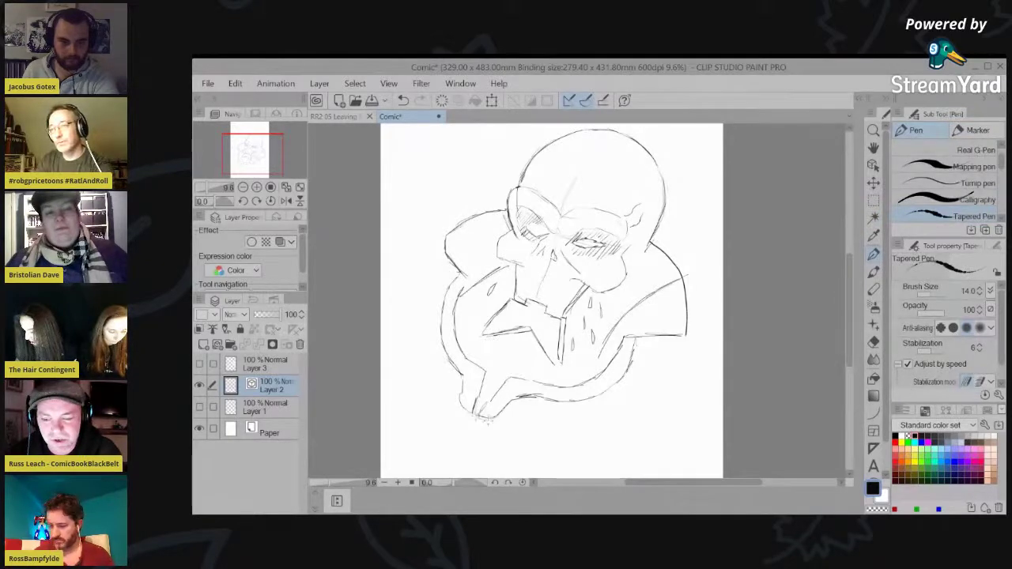
drag(488, 421, 519, 397)
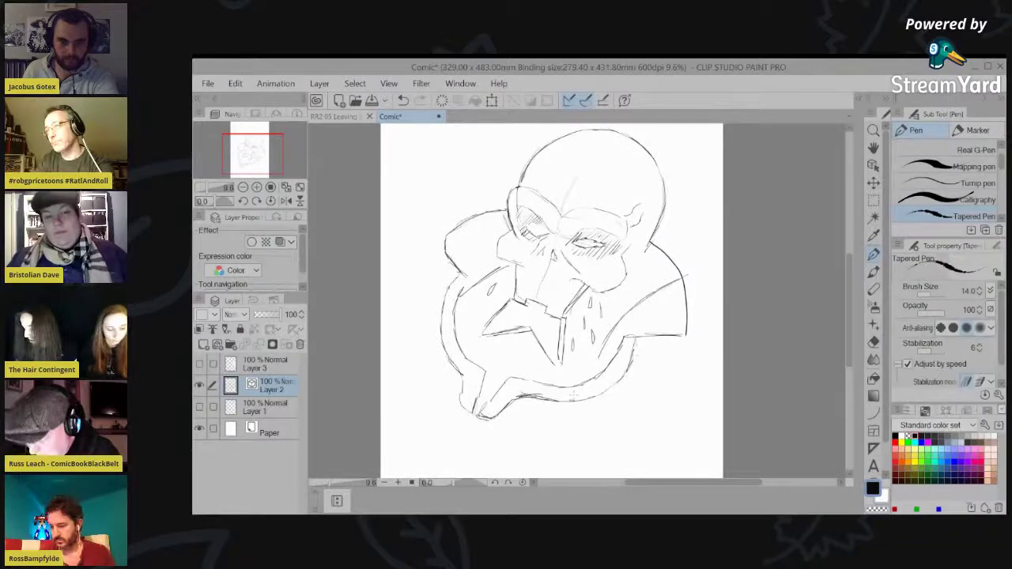
drag(638, 335, 631, 361)
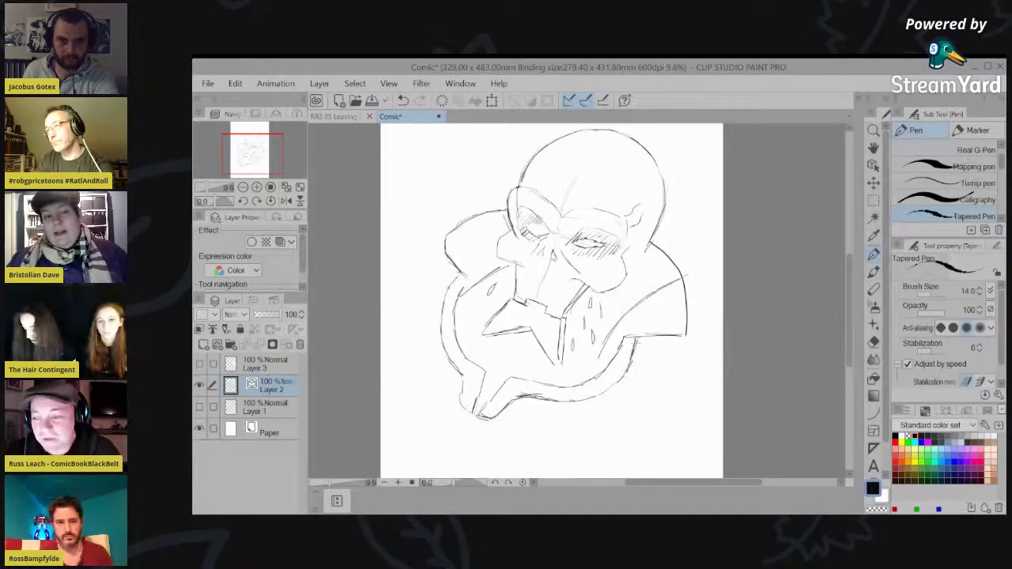